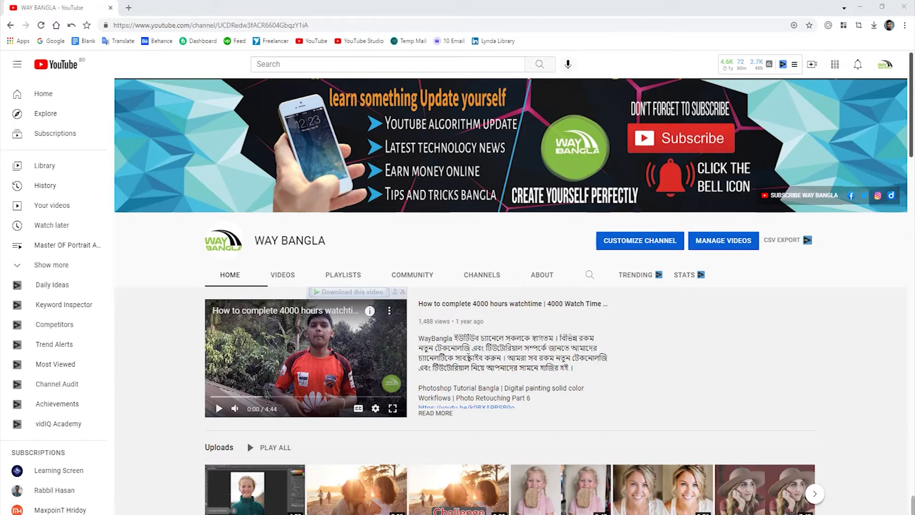
pyautogui.scroll(-2, 465, 358)
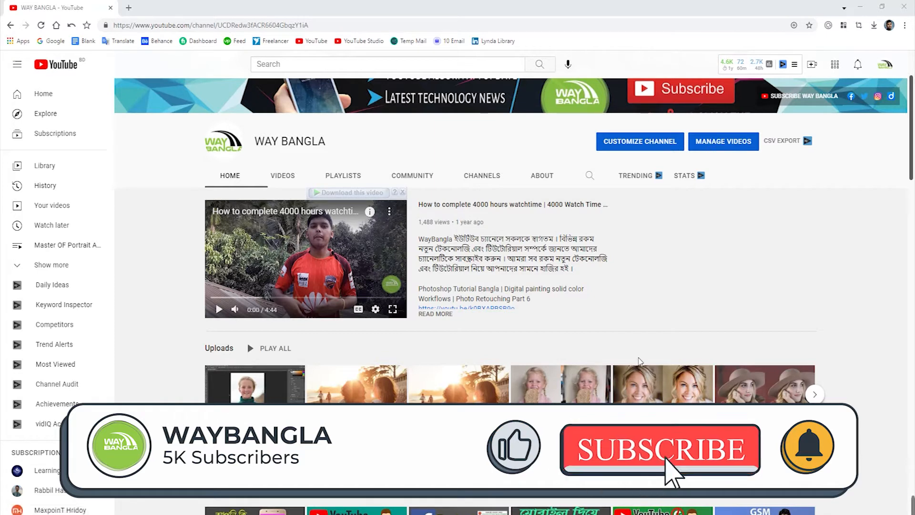
pyautogui.scroll(2, 639, 361)
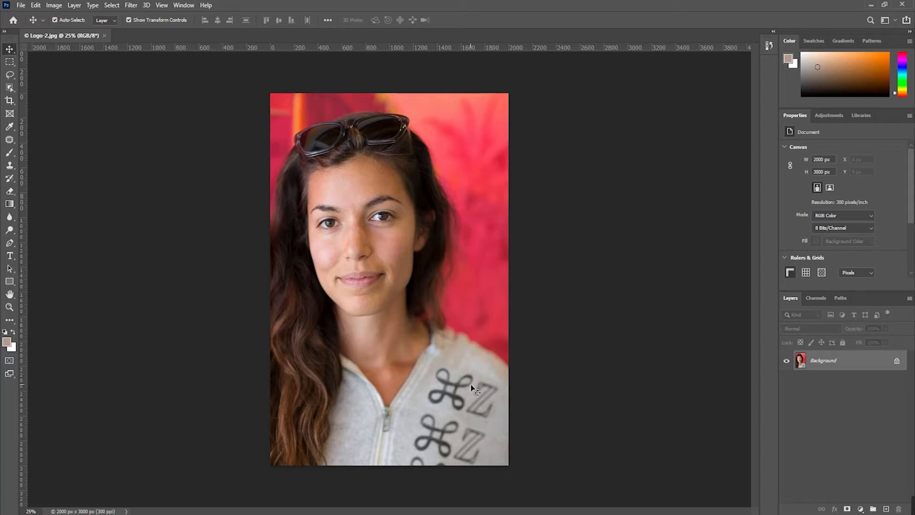
# Duplicate the Background layer of the portrait photo.
pyautogui.scroll(9, 466, 430)
pyautogui.scroll(-3, 488, 413)
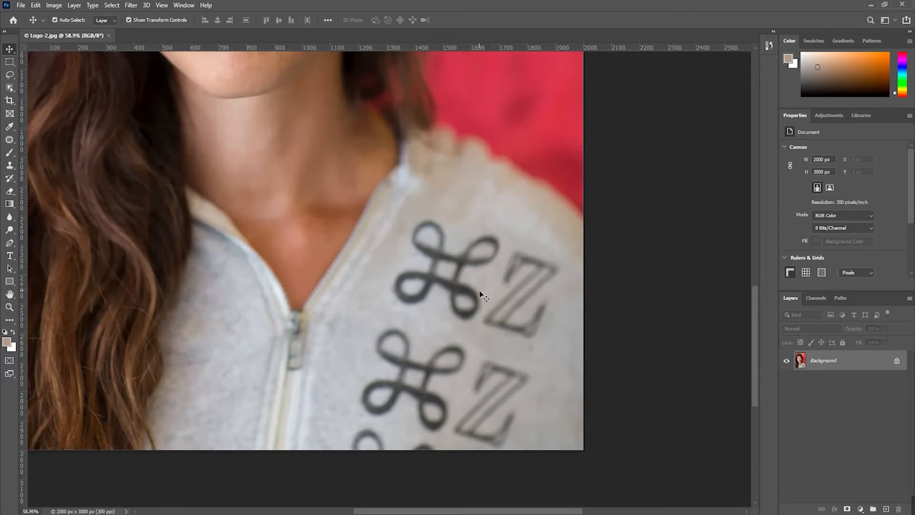
pyautogui.scroll(-4, 471, 299)
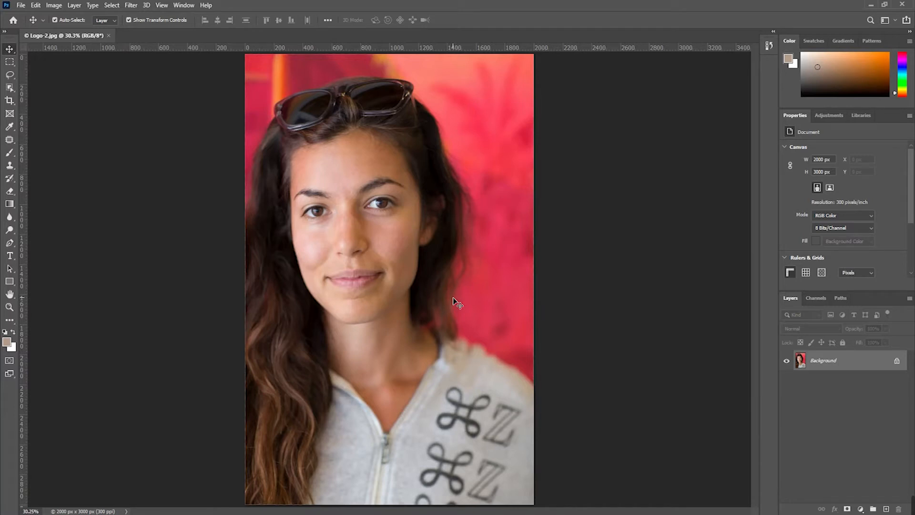
pyautogui.scroll(-1, 452, 299)
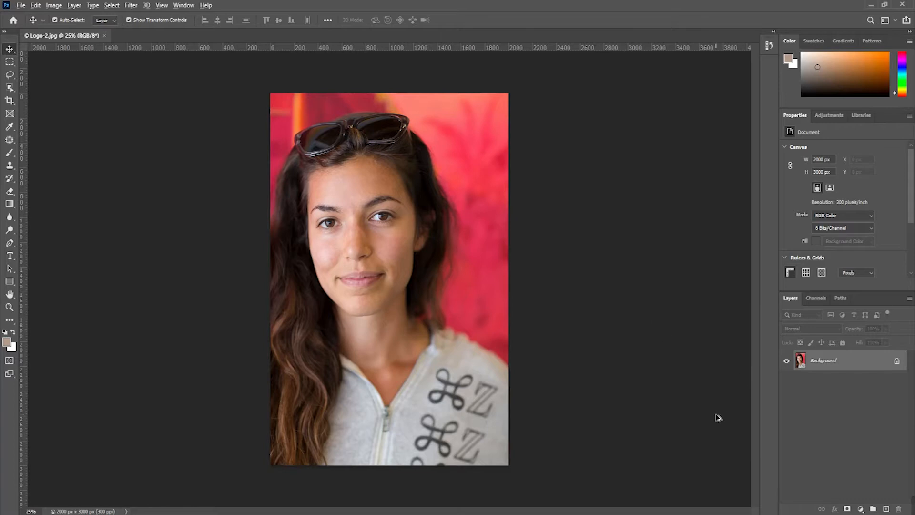
pyautogui.scroll(1, 718, 417)
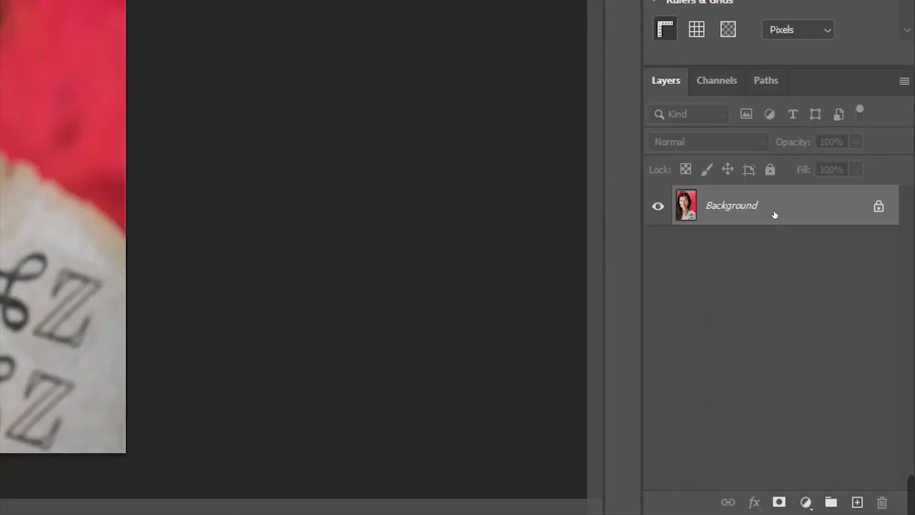
pyautogui.moveTo(775, 215); pyautogui.dragTo(857, 499)
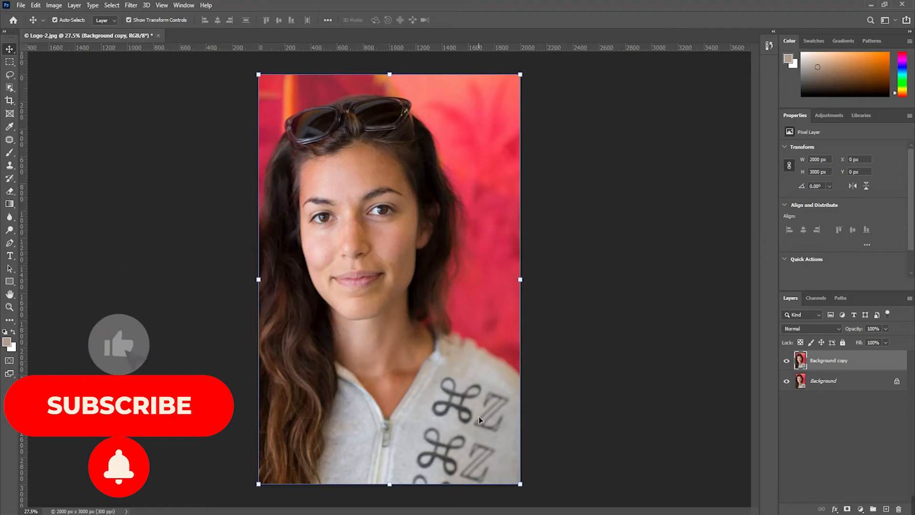
# Lasso an area of about 672 by 487 px around the hoodie's upper ⌘Z print and remove it with a Content-Aware fill.
pyautogui.scroll(4, 501, 446)
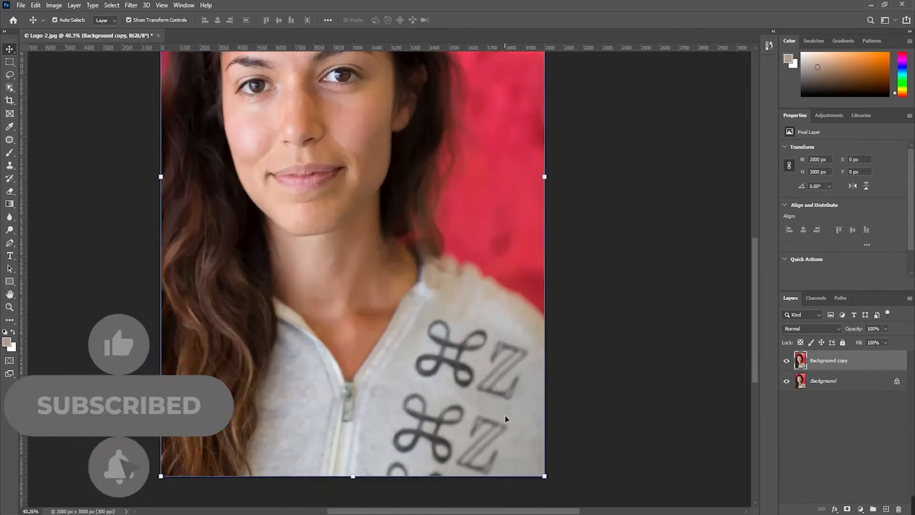
pyautogui.scroll(-1, 504, 406)
pyautogui.scroll(2, 505, 396)
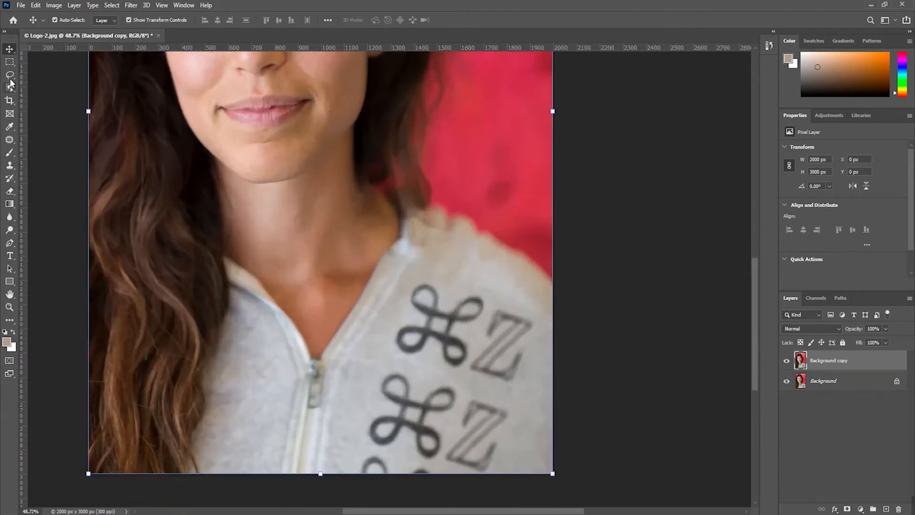
pyautogui.click(10, 74)
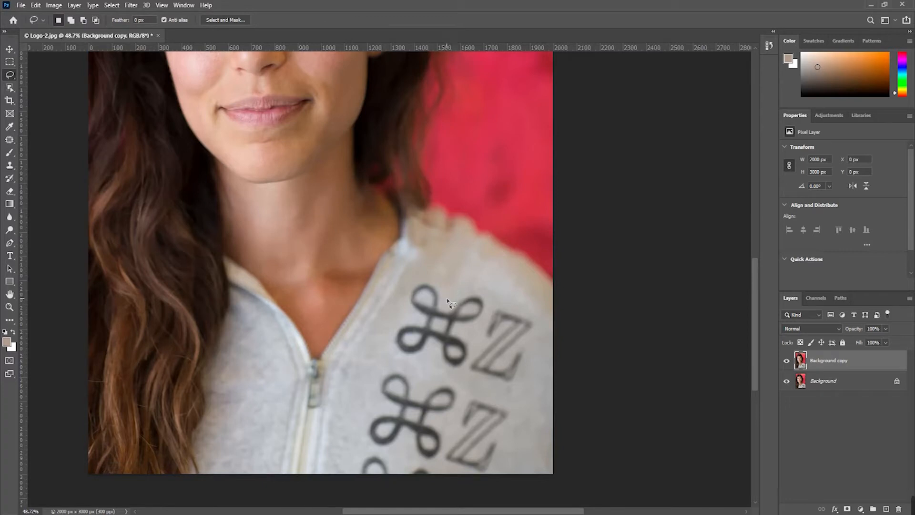
pyautogui.moveTo(426, 275); pyautogui.dragTo(410, 286)
pyautogui.moveTo(419, 322)
pyautogui.mouseDown()
pyautogui.moveTo(388, 333)
pyautogui.moveTo(398, 360)
pyautogui.moveTo(434, 347)
pyautogui.moveTo(453, 374)
pyautogui.moveTo(513, 393)
pyautogui.moveTo(534, 355)
pyautogui.mouseUp()
pyautogui.moveTo(542, 322); pyautogui.dragTo(511, 311)
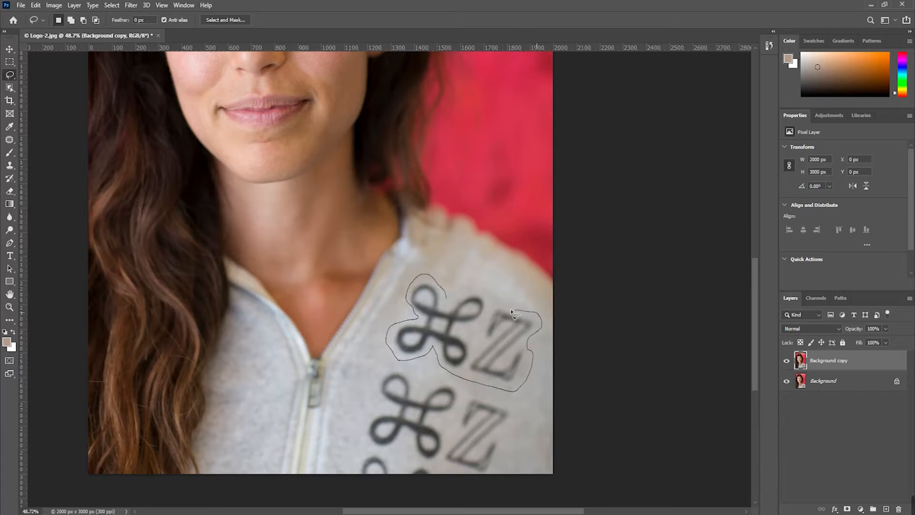
pyautogui.moveTo(463, 292); pyautogui.dragTo(447, 301)
pyautogui.press('shift')
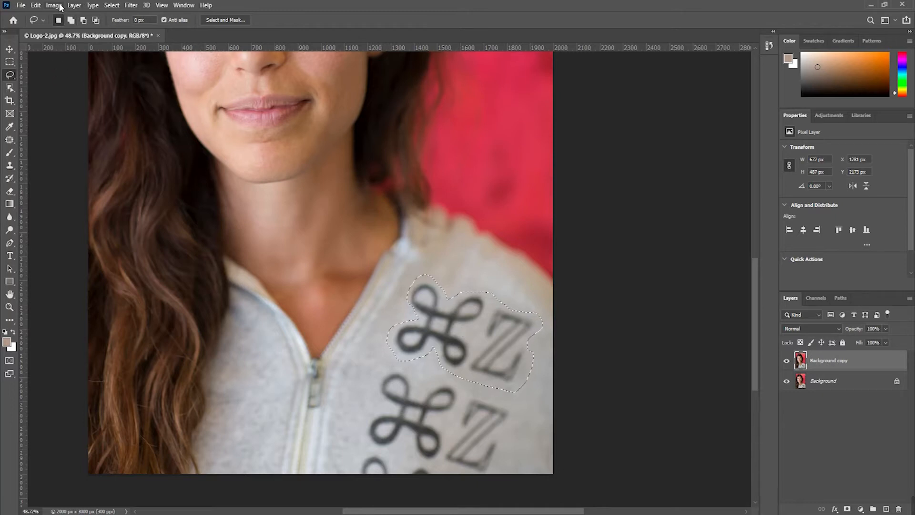
pyautogui.click(34, 7)
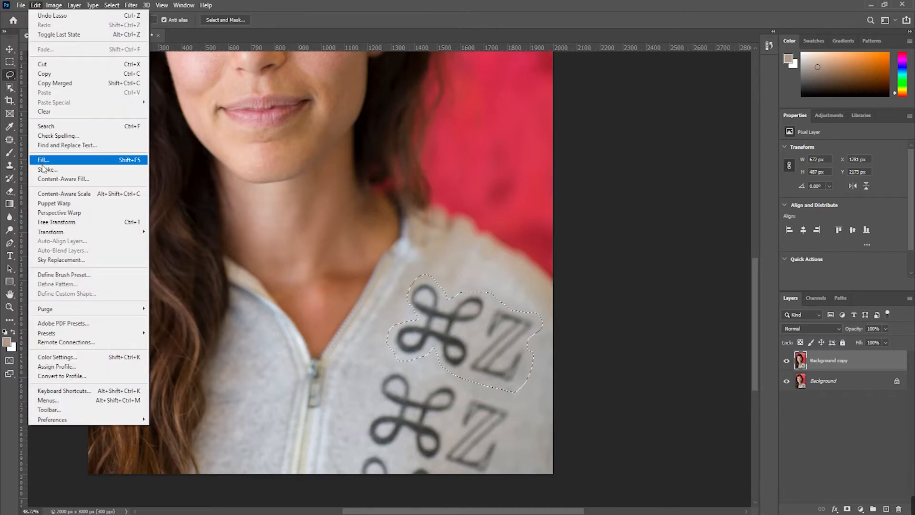
pyautogui.click(135, 161)
pyautogui.click(517, 139)
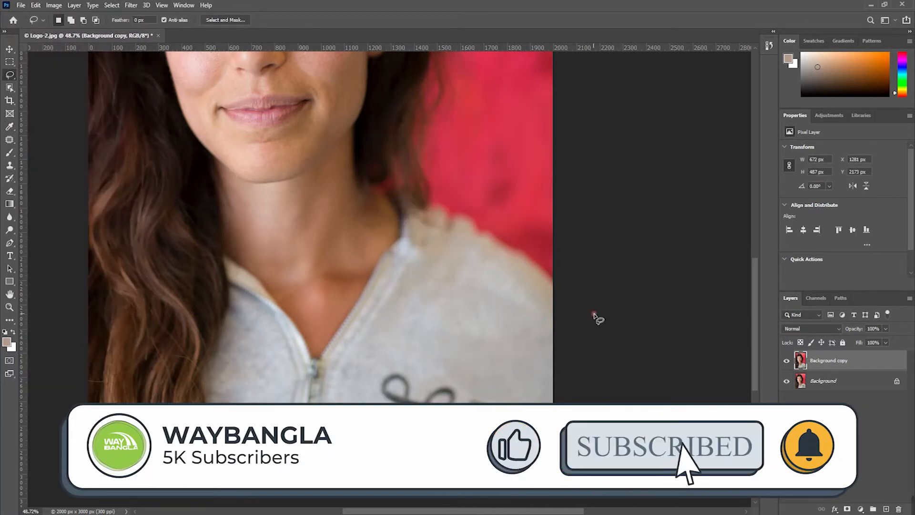
# Lasso the second ⌘Z print, about 673 by 443 px, apply a Content-Aware fill at 100% opacity, and deselect.
pyautogui.scroll(-3, 512, 352)
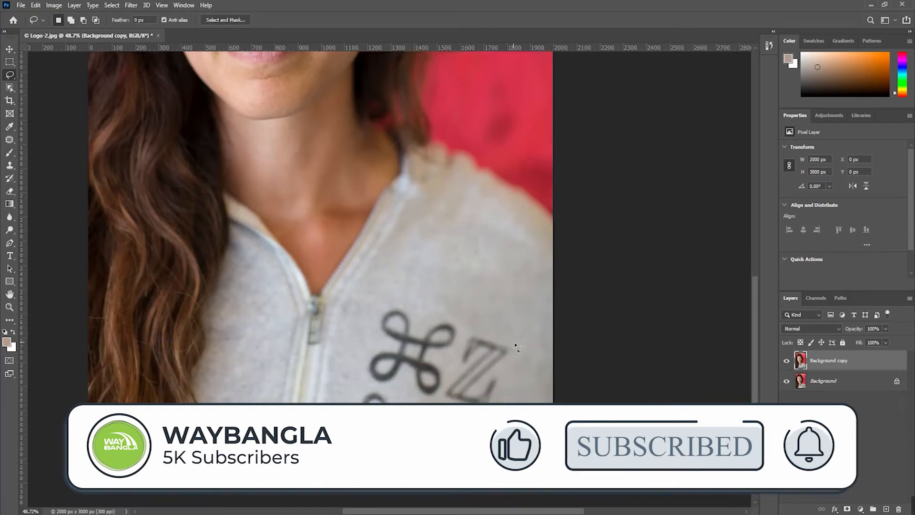
pyautogui.moveTo(508, 363); pyautogui.dragTo(516, 351)
pyautogui.moveTo(468, 327)
pyautogui.mouseDown()
pyautogui.moveTo(443, 315)
pyautogui.moveTo(423, 326)
pyautogui.moveTo(400, 306)
pyautogui.moveTo(382, 305)
pyautogui.moveTo(375, 321)
pyautogui.moveTo(386, 341)
pyautogui.moveTo(365, 353)
pyautogui.moveTo(364, 372)
pyautogui.moveTo(389, 389)
pyautogui.moveTo(405, 373)
pyautogui.moveTo(433, 406)
pyautogui.moveTo(480, 412)
pyautogui.moveTo(506, 402)
pyautogui.moveTo(514, 366)
pyautogui.mouseUp()
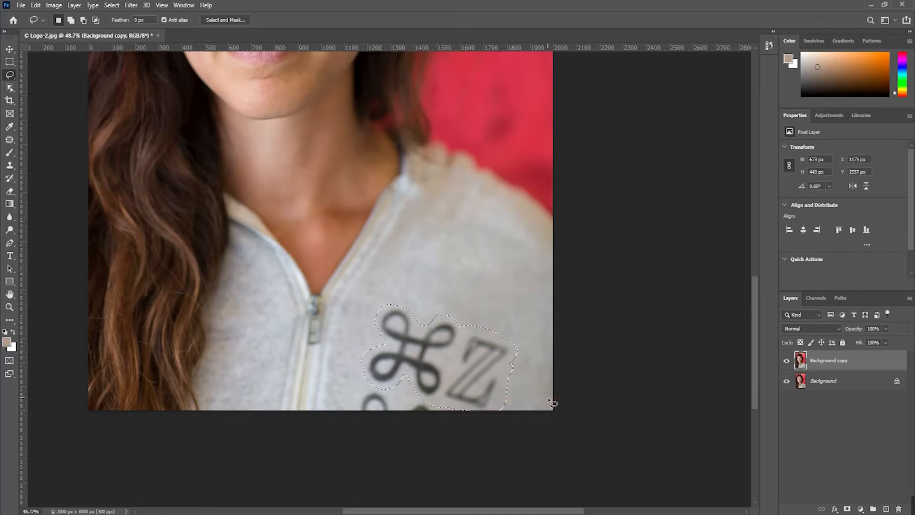
pyautogui.click(36, 6)
pyautogui.click(46, 158)
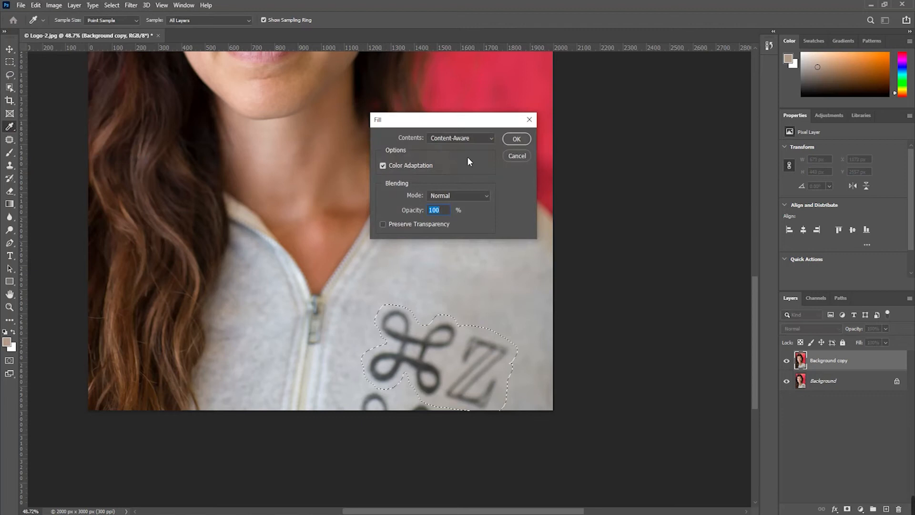
pyautogui.click(517, 139)
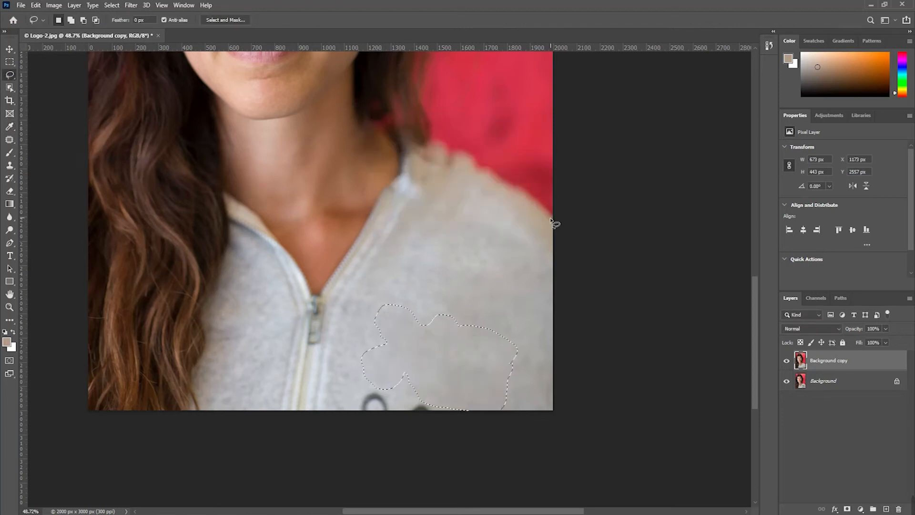
pyautogui.hotkey('ctrl', 'd')
# Lasso the remaining print fragments at the photo's bottom edge, about 416 by 92 px, remove them with a Content-Aware fill, and deselect.
pyautogui.scroll(-2, 486, 323)
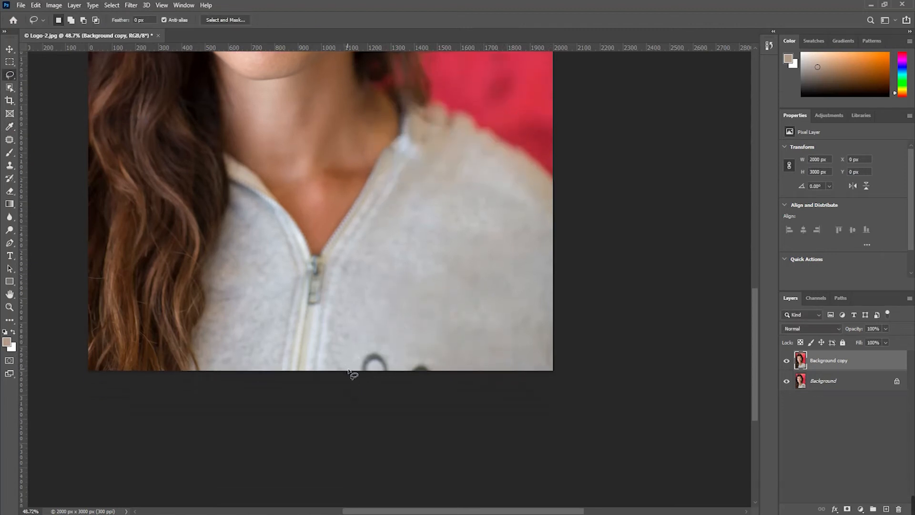
pyautogui.moveTo(391, 351)
pyautogui.mouseDown()
pyautogui.moveTo(452, 368)
pyautogui.moveTo(354, 387)
pyautogui.mouseUp()
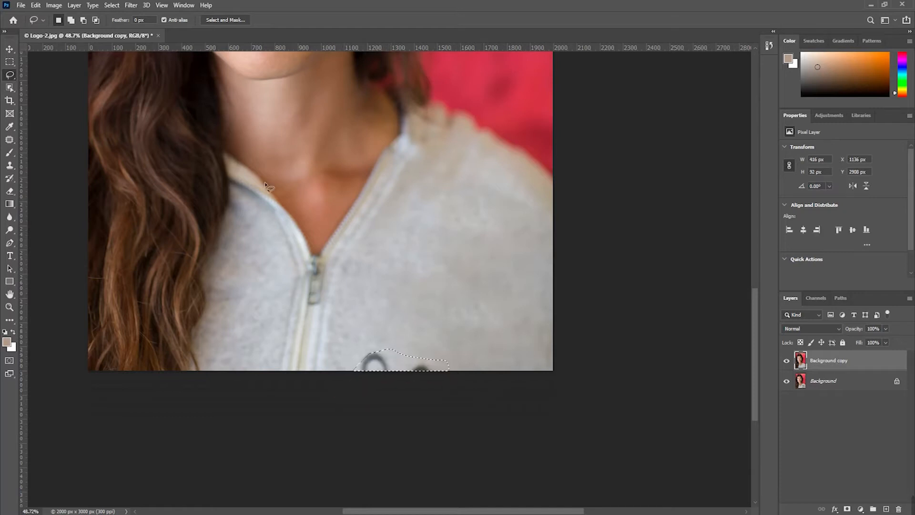
pyautogui.click(36, 5)
pyautogui.click(59, 161)
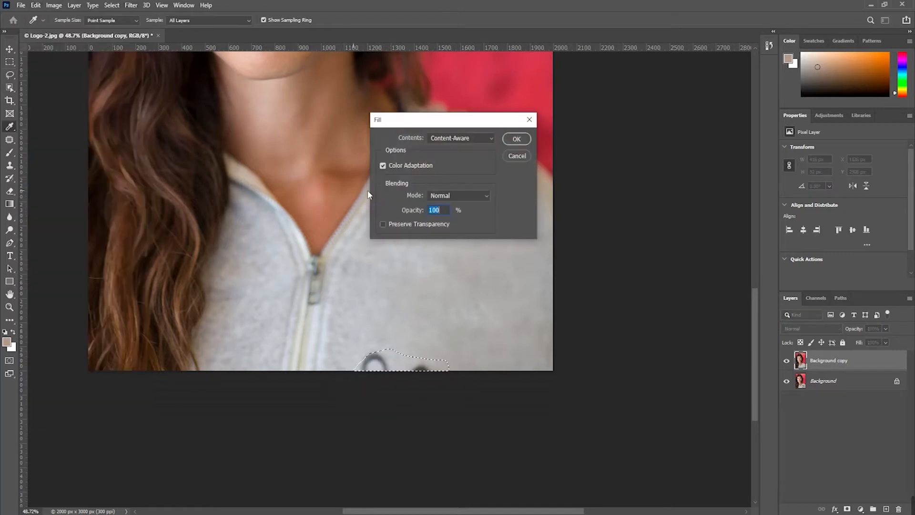
pyautogui.click(514, 140)
pyautogui.click(500, 302)
# Lasso a small patch of about 146 by 97 px near the hoodie's bottom edge, clean it with another fill, and deselect.
pyautogui.moveTo(361, 350)
pyautogui.mouseDown()
pyautogui.moveTo(379, 362)
pyautogui.moveTo(391, 344)
pyautogui.mouseUp()
pyautogui.press('shift')
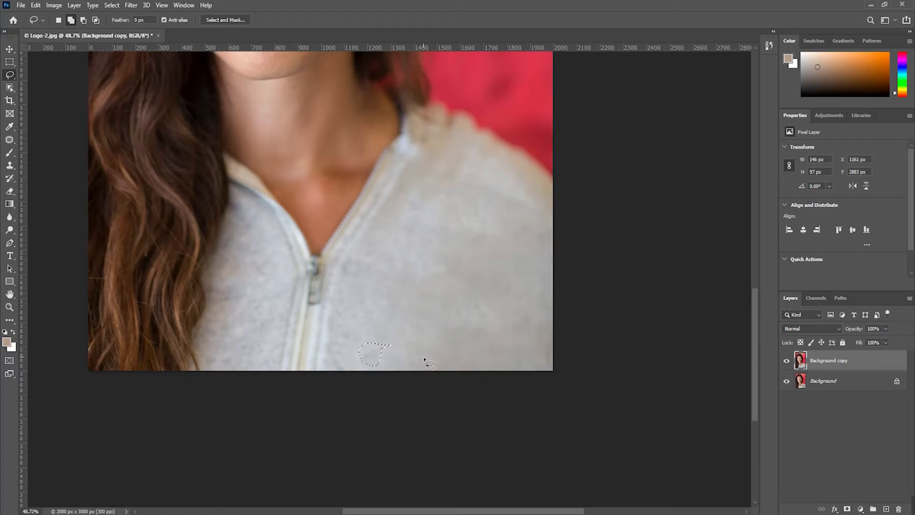
pyautogui.hotkey('shift', 'BackSpace')
pyautogui.click(517, 138)
pyautogui.click(500, 315)
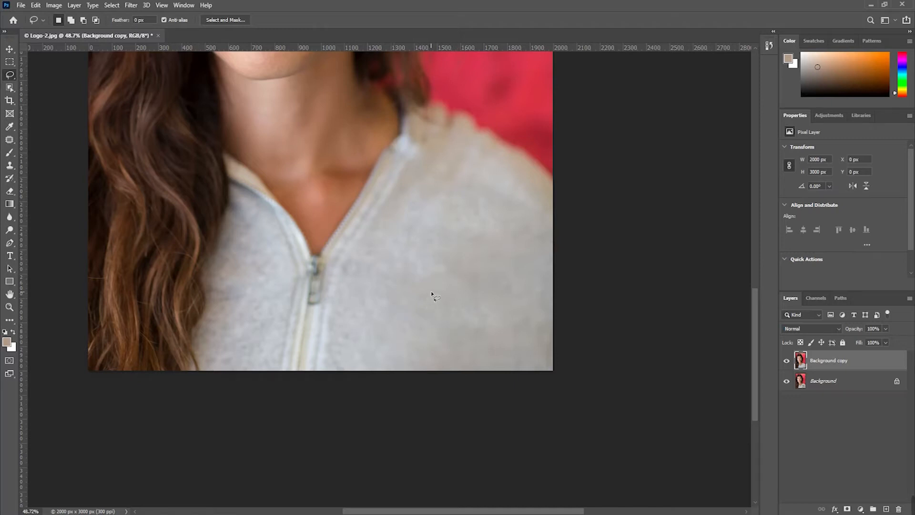
# Duplicate the original Background layer, move the new copy to the top of the layer stack, and leave no layer selected.
pyautogui.moveTo(849, 361); pyautogui.dragTo(888, 510)
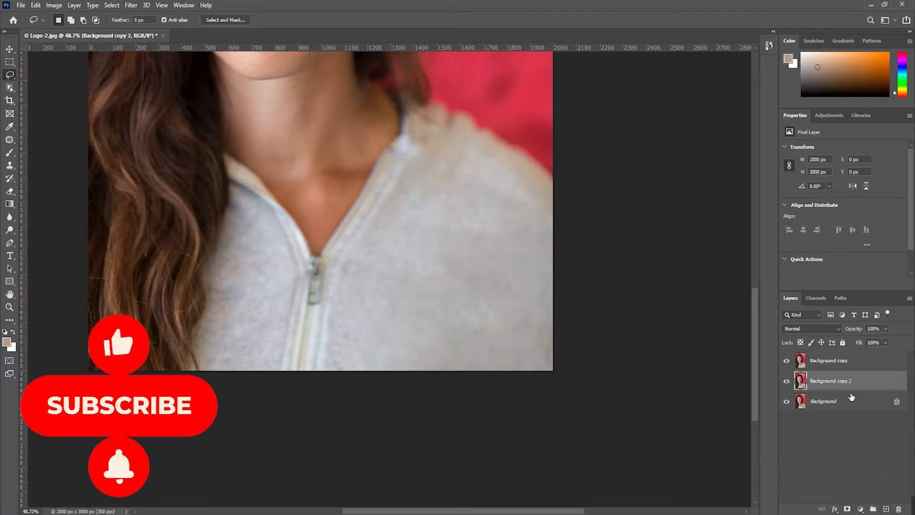
pyautogui.moveTo(842, 381); pyautogui.dragTo(846, 358)
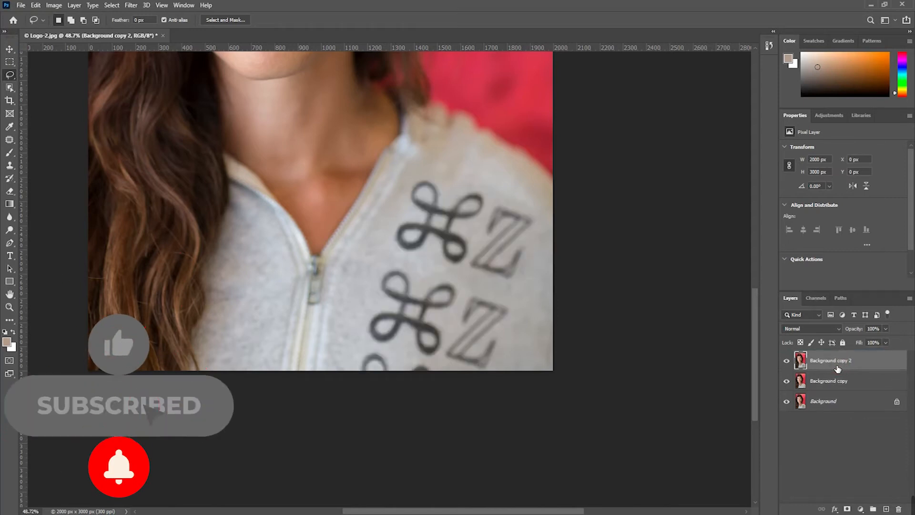
pyautogui.press('v')
pyautogui.click(364, 438)
# Set up the Magic Wand tool with an 11 by 11 Average sample size, a tolerance of 20, and Contiguous enabled.
pyautogui.scroll(-2, 386, 390)
pyautogui.scroll(-1, 385, 391)
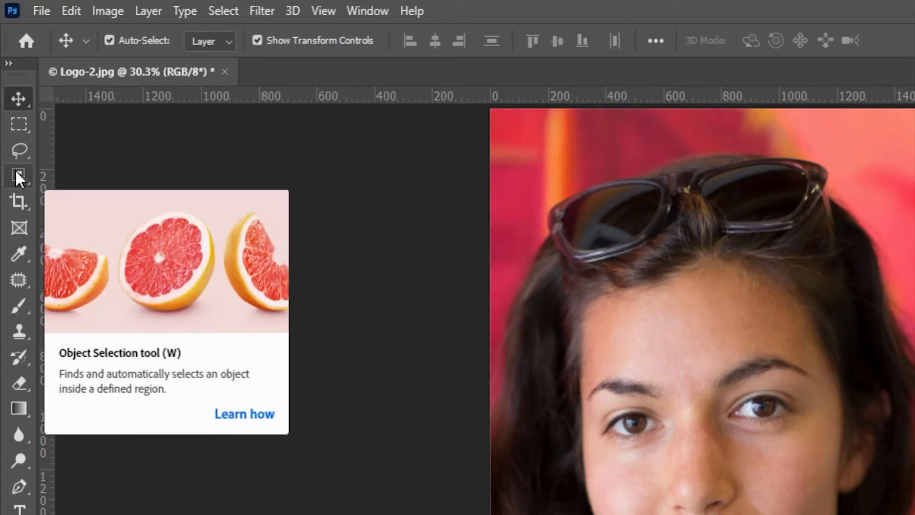
pyautogui.click(17, 174)
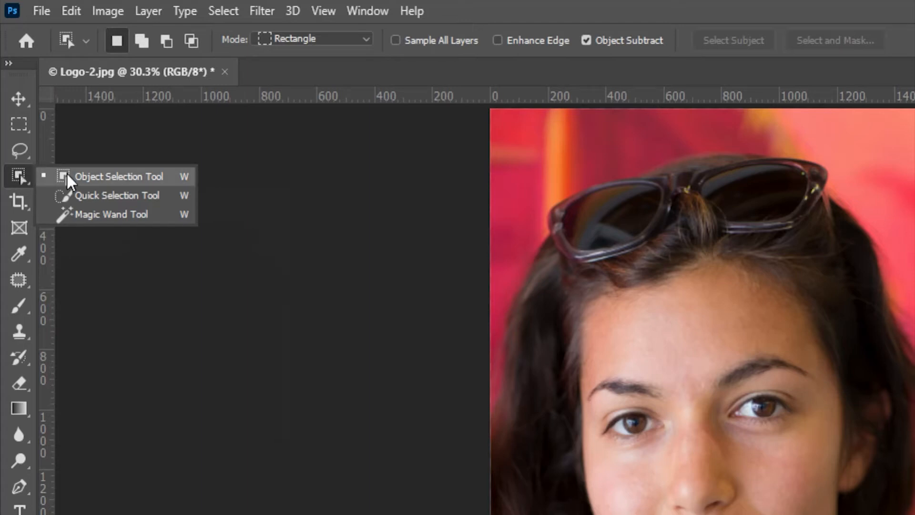
pyautogui.click(102, 216)
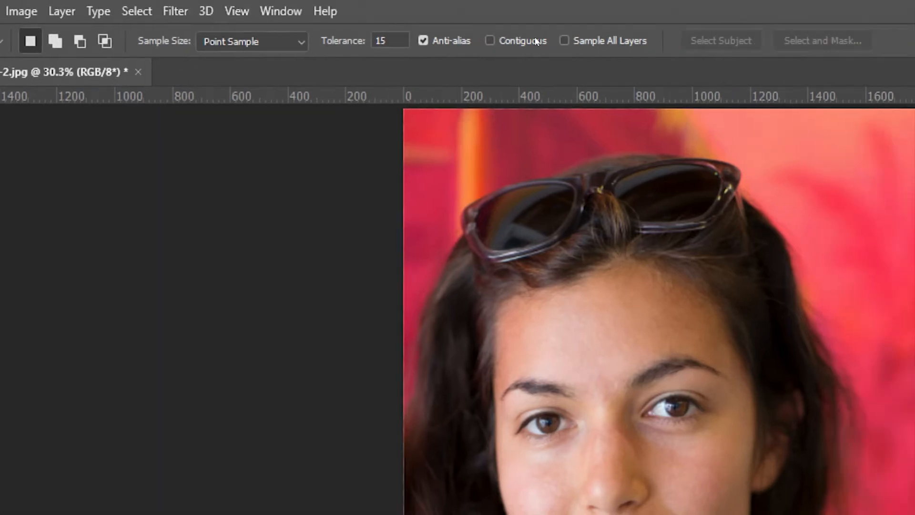
pyautogui.click(269, 43)
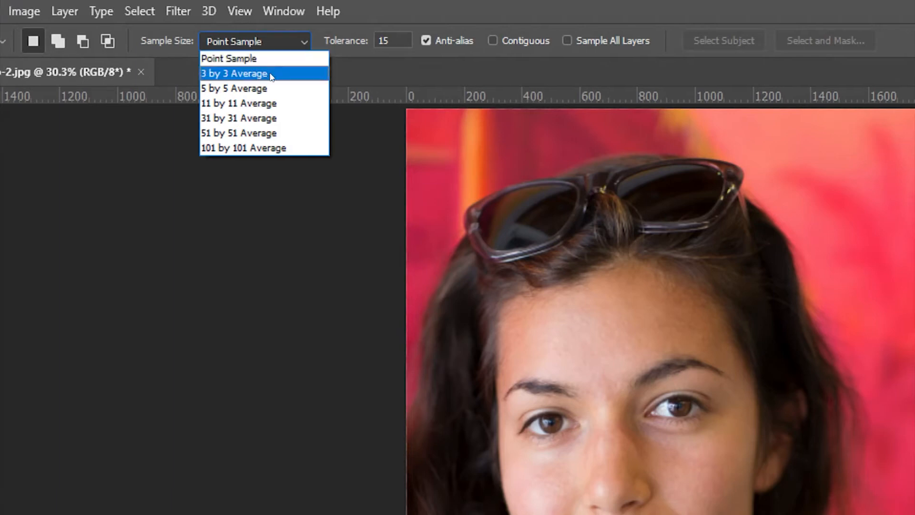
pyautogui.click(282, 103)
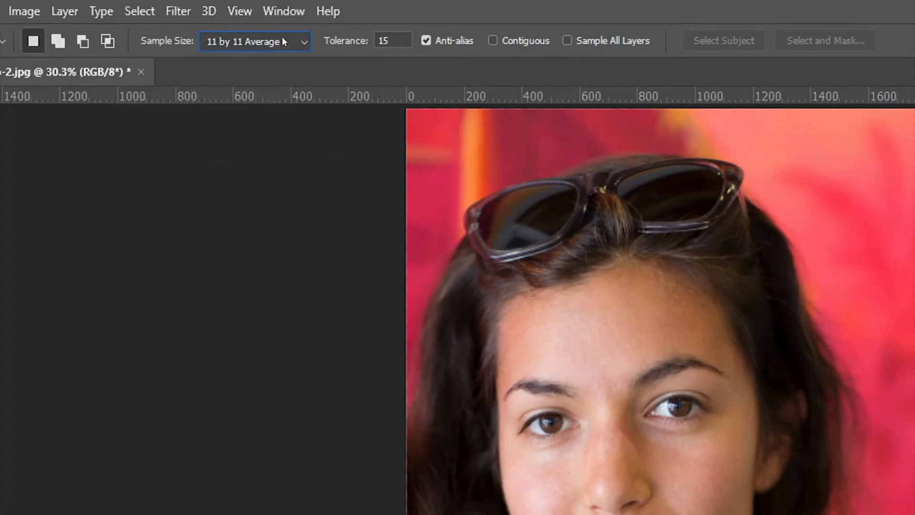
pyautogui.moveTo(342, 43)
pyautogui.mouseDown()
pyautogui.moveTo(358, 42)
pyautogui.moveTo(335, 43)
pyautogui.moveTo(346, 45)
pyautogui.mouseUp()
pyautogui.click(493, 42)
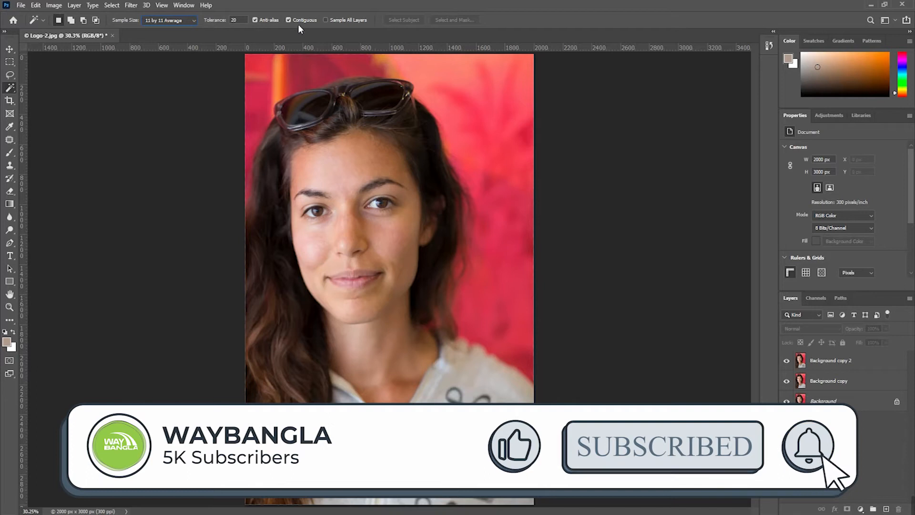
# On the Background copy 2 layer, select the red backdrop beside the hair, deselect it, and reselect it with Contiguous disabled.
pyautogui.click(839, 361)
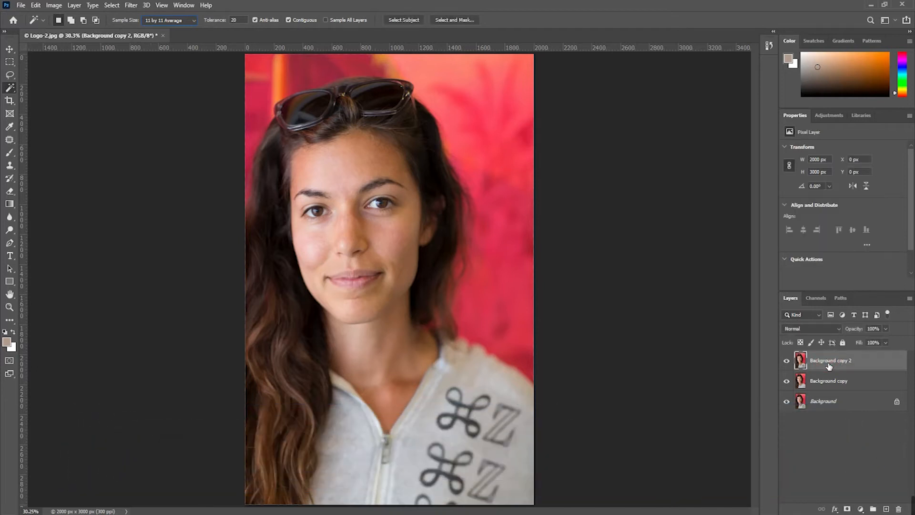
pyautogui.click(516, 211)
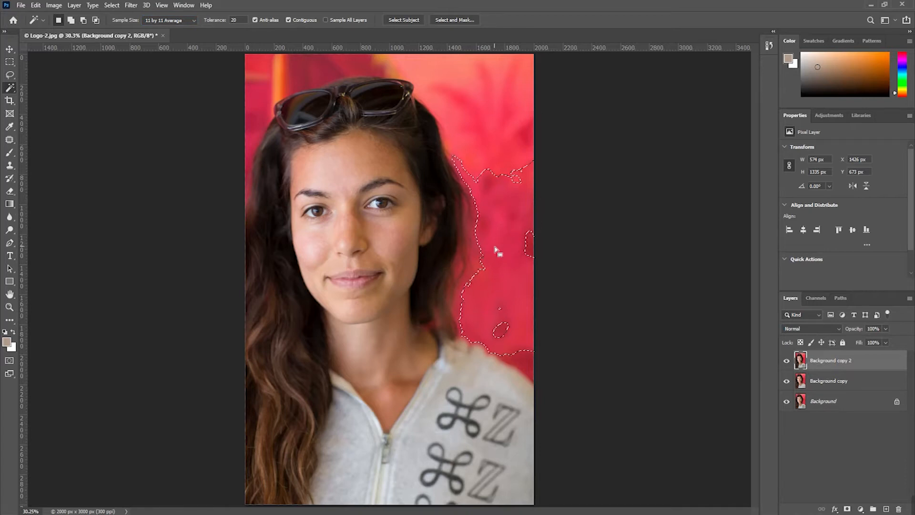
pyautogui.click(289, 20)
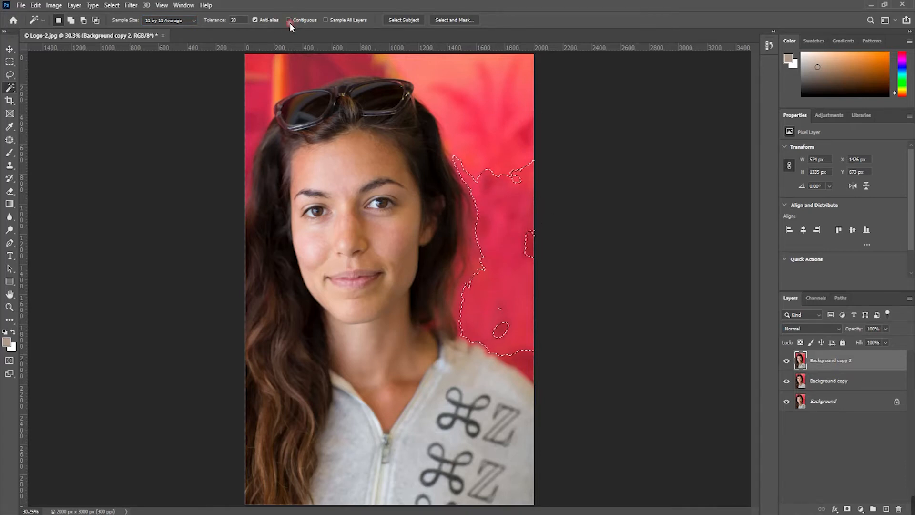
pyautogui.hotkey('ctrl', 'd')
pyautogui.click(504, 250)
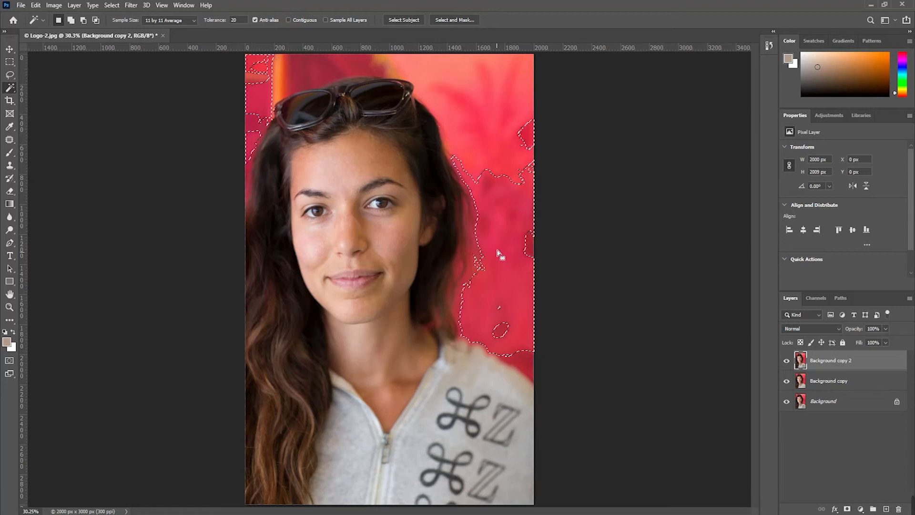
# Clear the selection, then sample the light pink backdrop above the hair and the red backdrop beside it with Contiguous disabled.
pyautogui.click(596, 140)
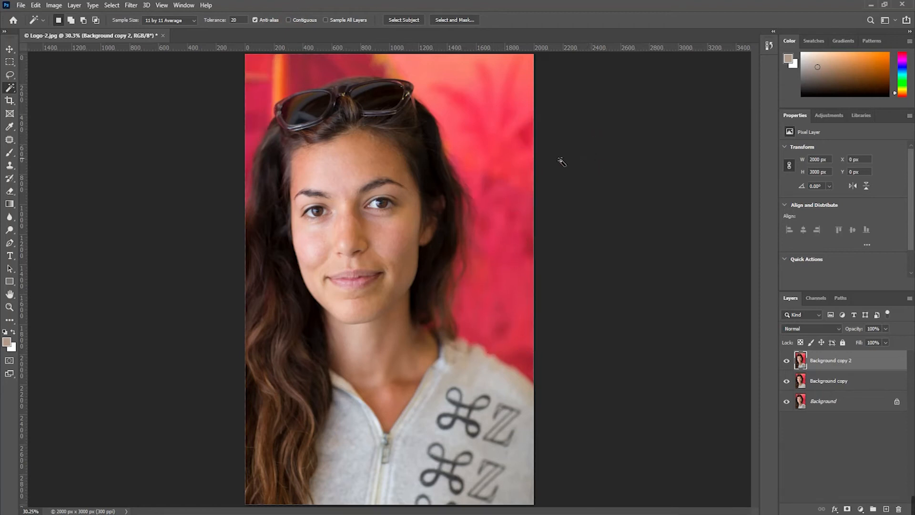
pyautogui.click(435, 71)
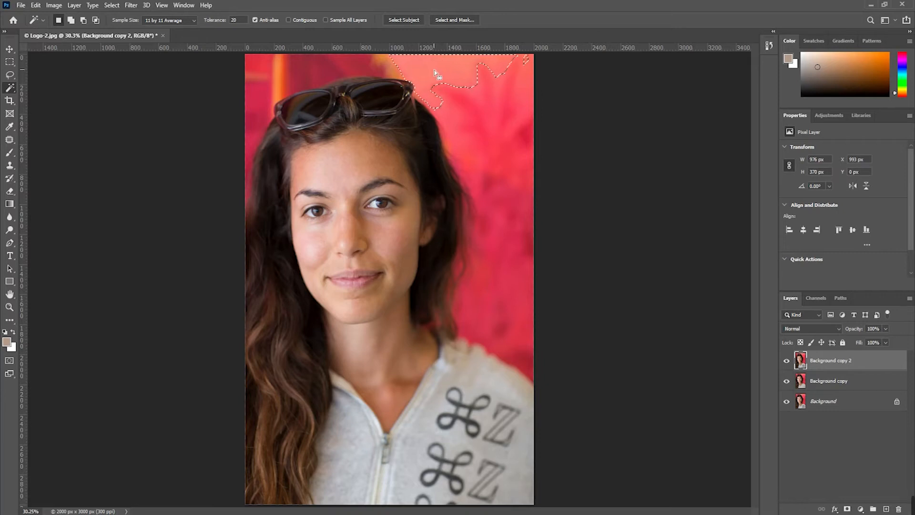
pyautogui.click(497, 192)
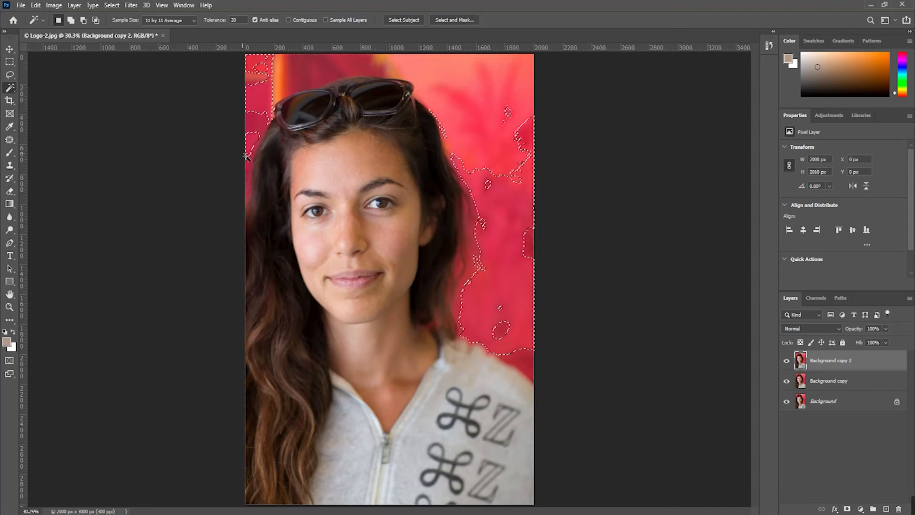
# Enable Contiguous and reselect the red backdrop beside the hair from a cleared selection, then disable Contiguous and deselect.
pyautogui.click(288, 20)
pyautogui.click(241, 19)
pyautogui.click(112, 5)
pyautogui.click(120, 27)
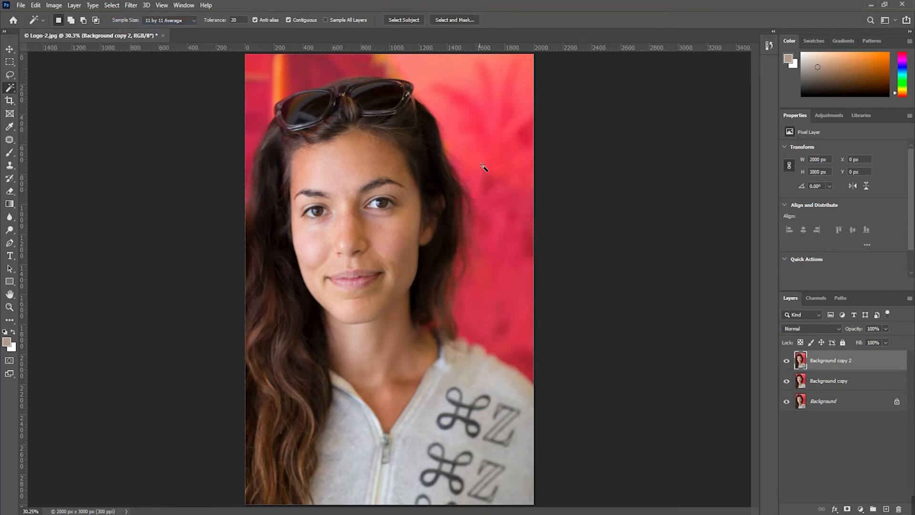
pyautogui.click(514, 171)
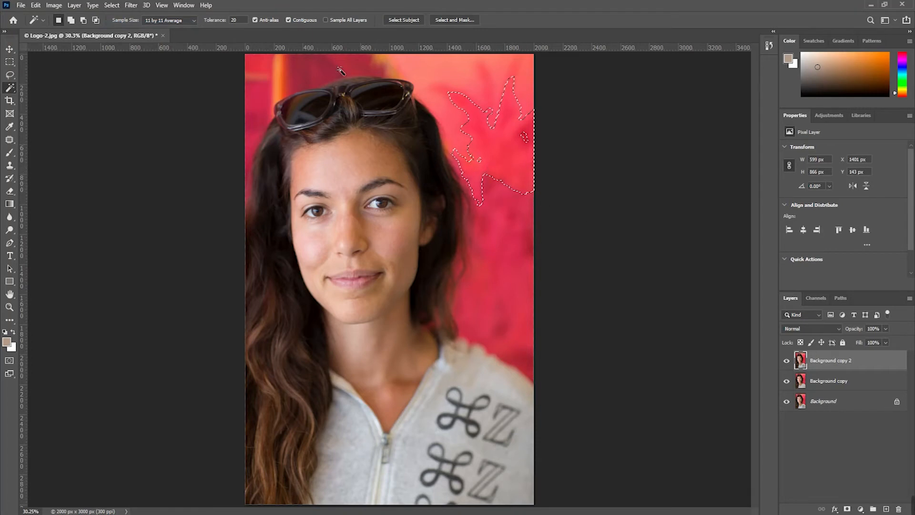
pyautogui.click(288, 20)
pyautogui.hotkey('ctrl', 'd')
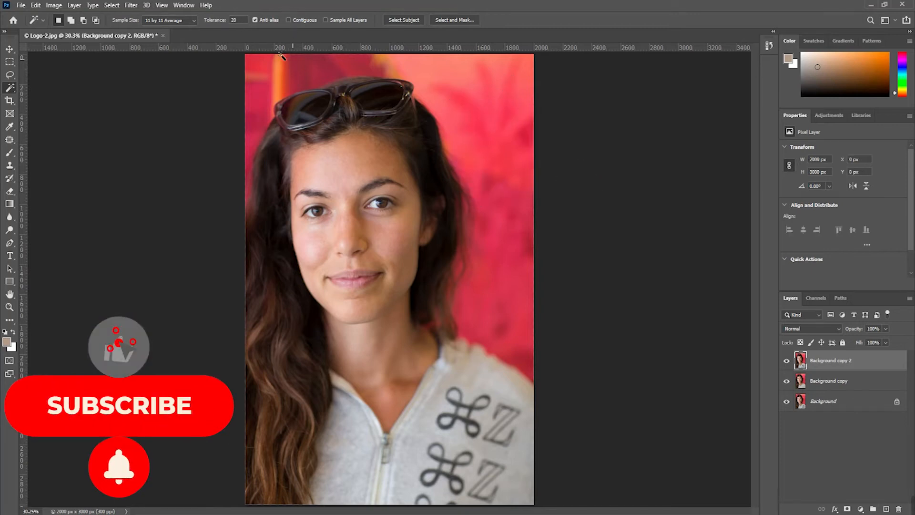
# Set the Magic Wand tolerance to 66 and select the dark logos by sampling one on the hoodie.
pyautogui.moveTo(221, 22); pyautogui.dragTo(241, 34)
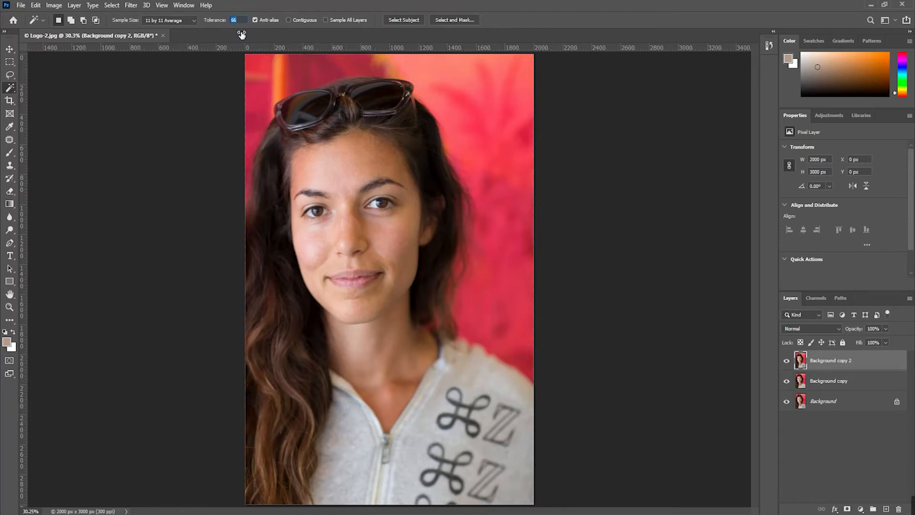
pyautogui.click(166, 22)
pyautogui.click(239, 81)
pyautogui.click(471, 426)
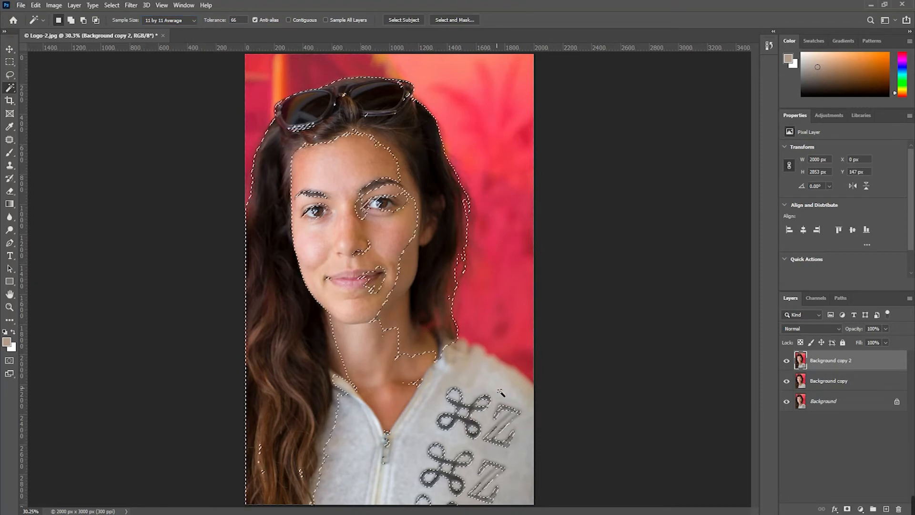
# Set the tolerance to 70, clear the selection, and reselect the dark logos by sampling the upper command symbol.
pyautogui.scroll(2, 539, 461)
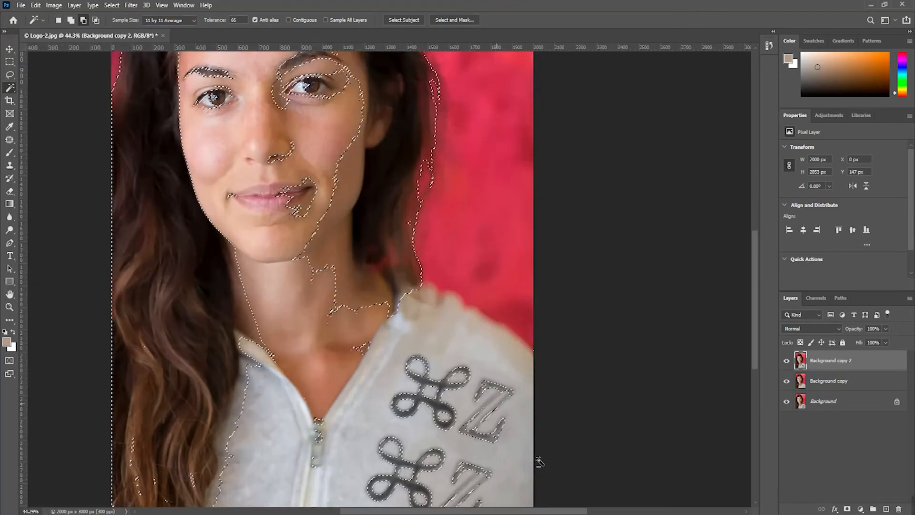
pyautogui.scroll(3, 539, 462)
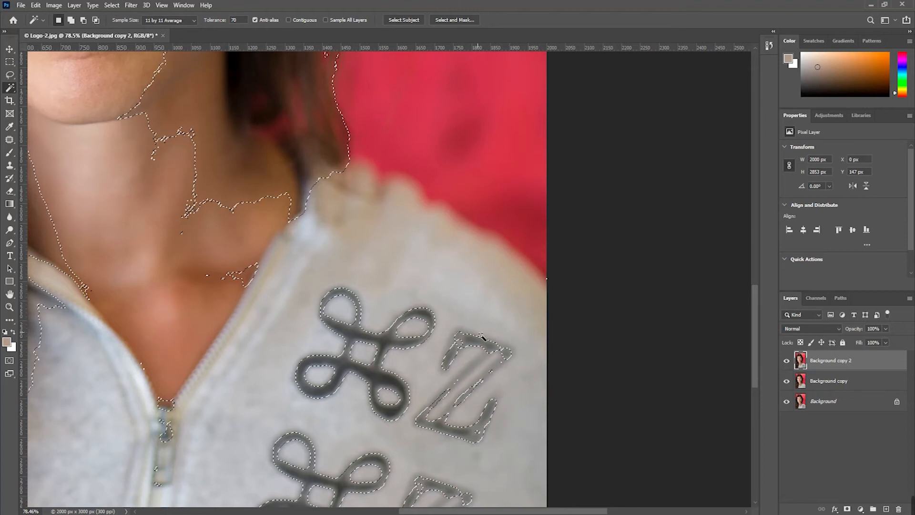
pyautogui.click(553, 332)
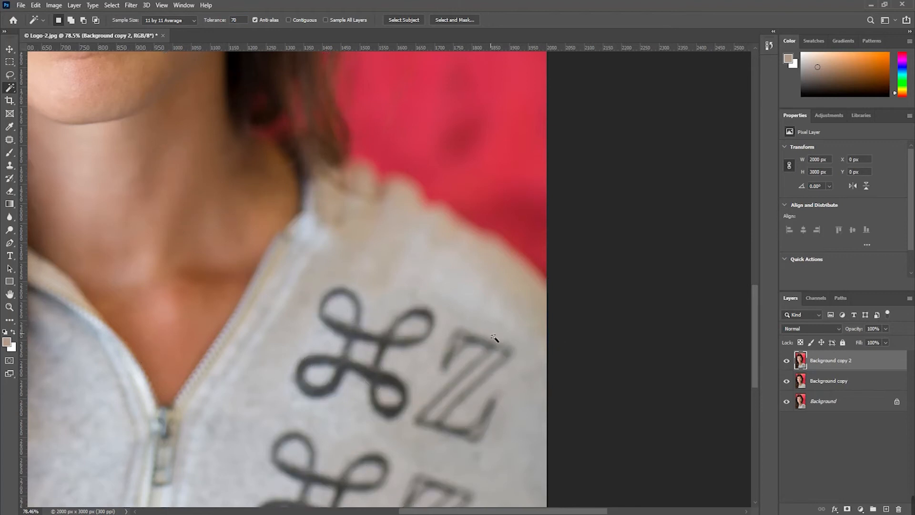
pyautogui.click(382, 378)
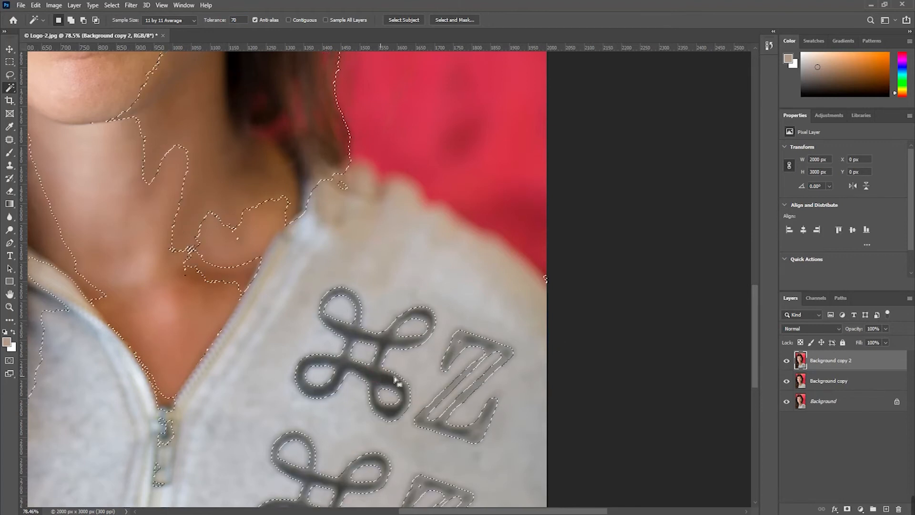
# Subtract the hair, face, neck, zipper and backdrop areas from the selection with the Lasso tool, leaving the hoodie logos selected.
pyautogui.scroll(-3, 363, 286)
pyautogui.keyDown('alt'); pyautogui.scroll(-2, 363, 286); pyautogui.keyUp('alt')
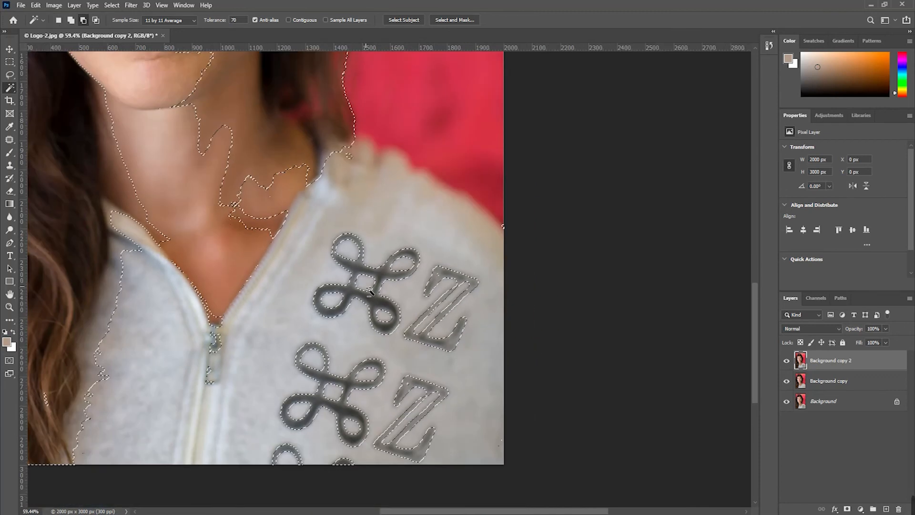
pyautogui.scroll(-4, 363, 286)
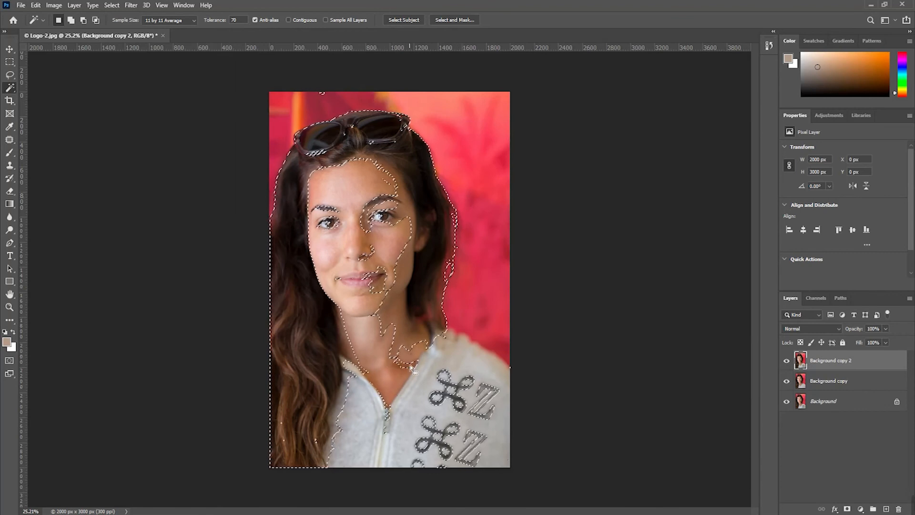
pyautogui.click(9, 75)
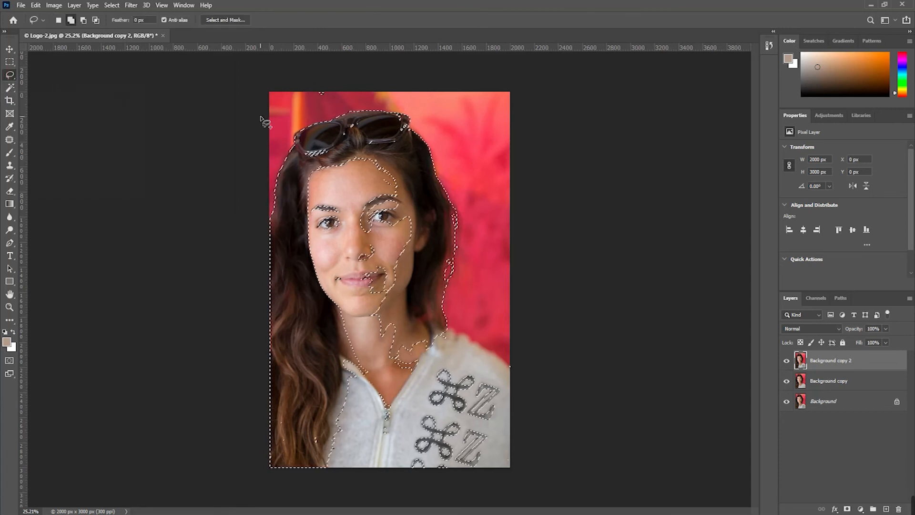
pyautogui.press('alt')
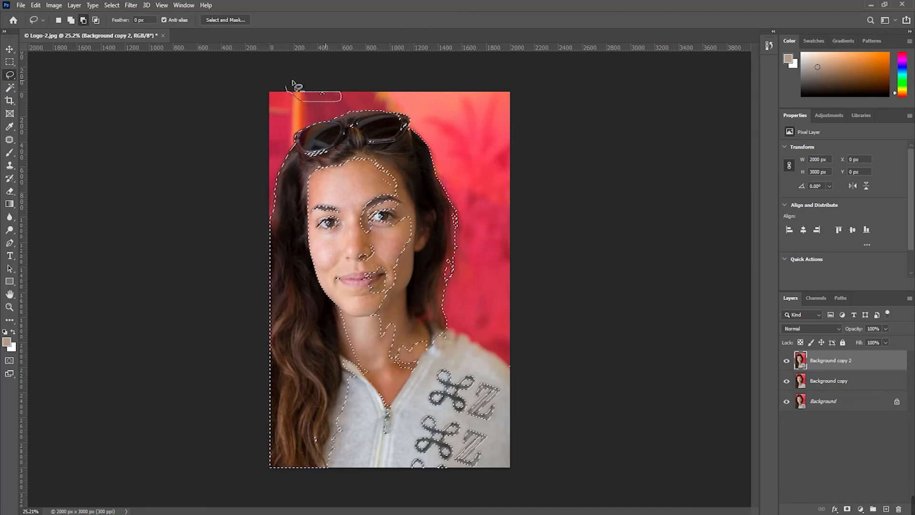
pyautogui.moveTo(269, 105); pyautogui.dragTo(322, 105)
pyautogui.moveTo(456, 137)
pyautogui.mouseDown()
pyautogui.moveTo(486, 228)
pyautogui.moveTo(479, 296)
pyautogui.moveTo(416, 409)
pyautogui.moveTo(410, 453)
pyautogui.moveTo(315, 467)
pyautogui.moveTo(235, 291)
pyautogui.moveTo(235, 138)
pyautogui.moveTo(210, 114)
pyautogui.mouseUp()
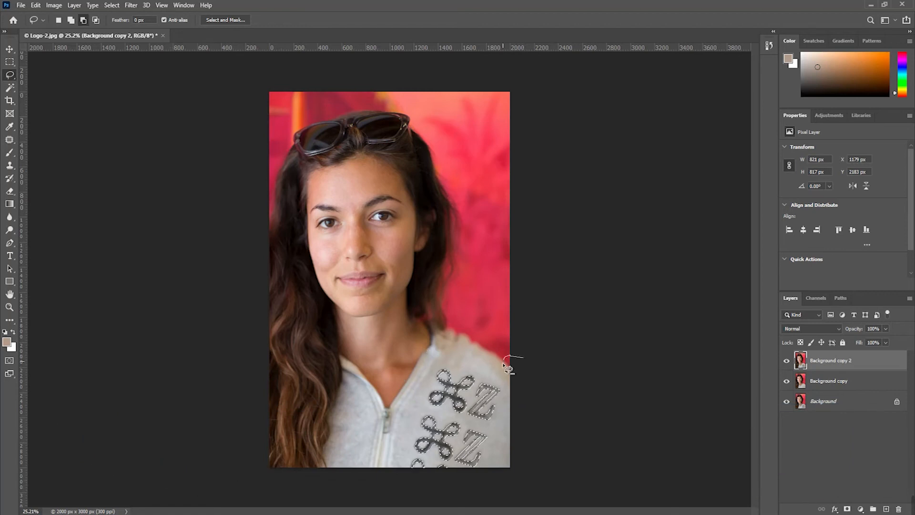
pyautogui.moveTo(515, 377); pyautogui.dragTo(538, 398)
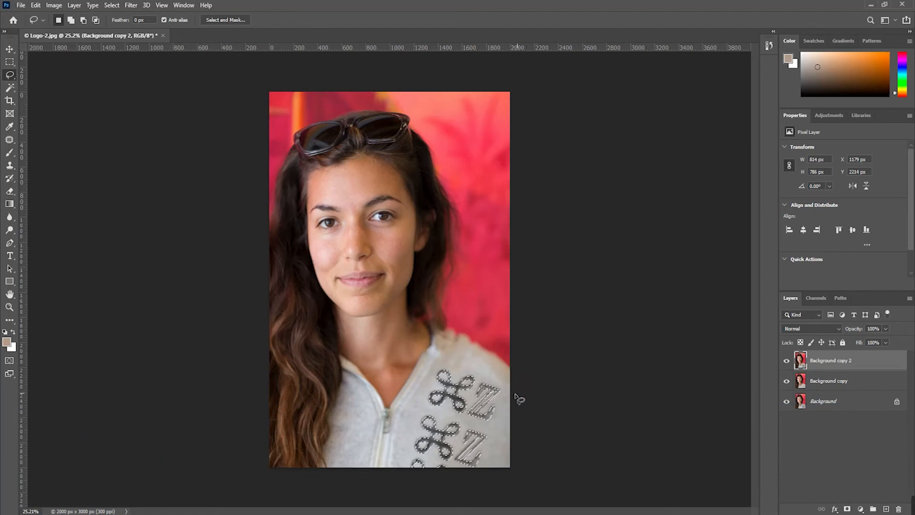
# Expand the logo selection by 20 pixels.
pyautogui.scroll(3, 482, 489)
pyautogui.scroll(-3, 385, 408)
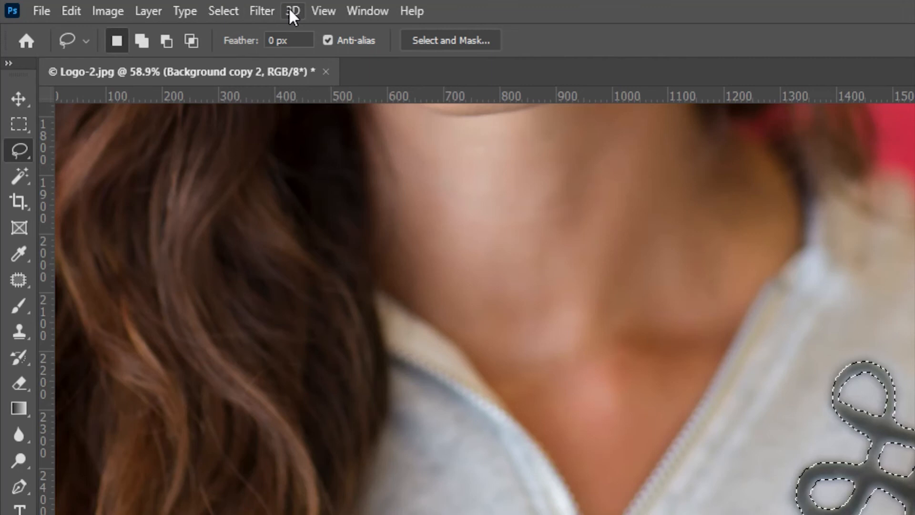
pyautogui.click(223, 9)
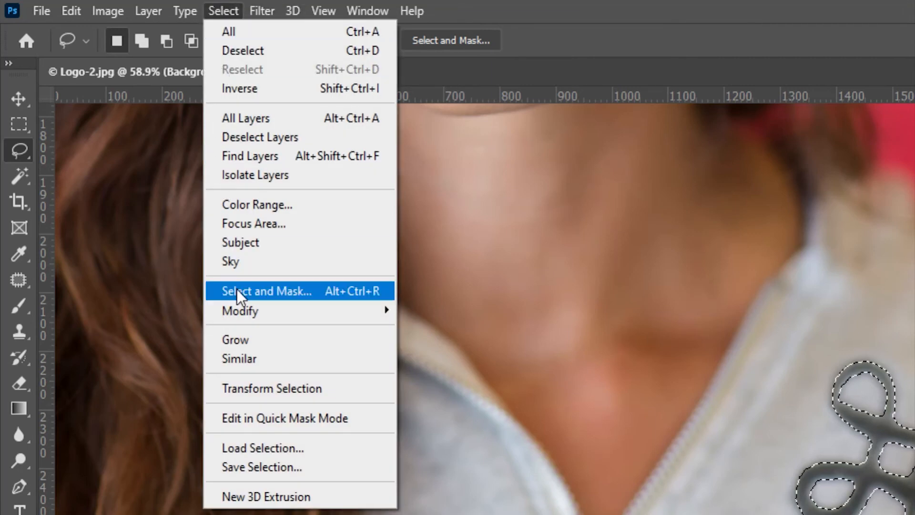
pyautogui.moveTo(245, 312)
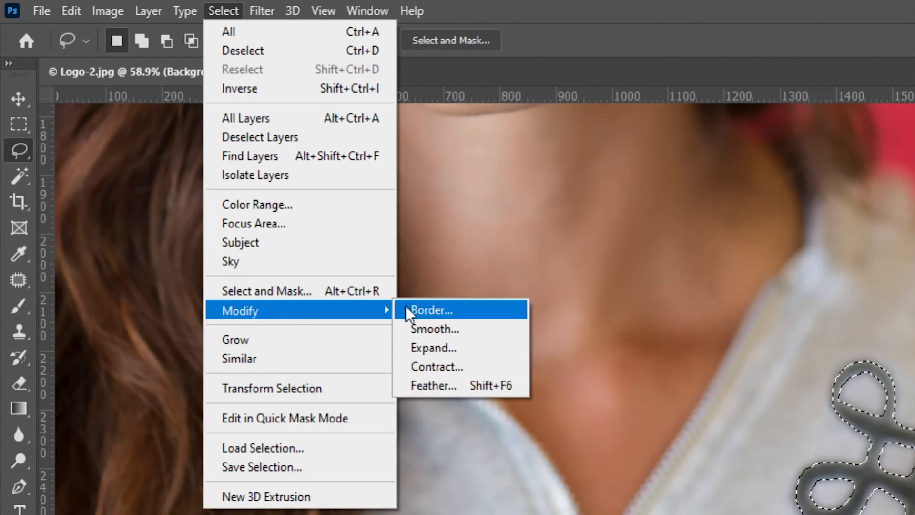
pyautogui.click(453, 352)
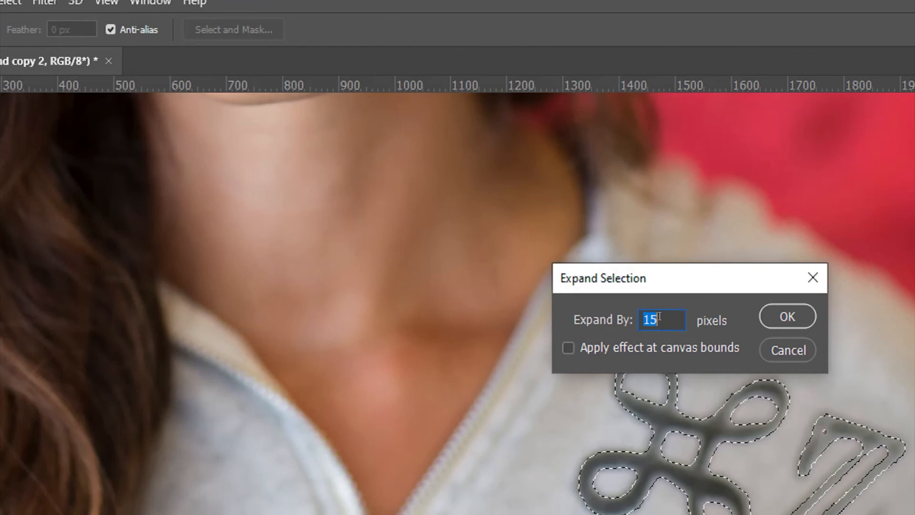
pyautogui.write('20')
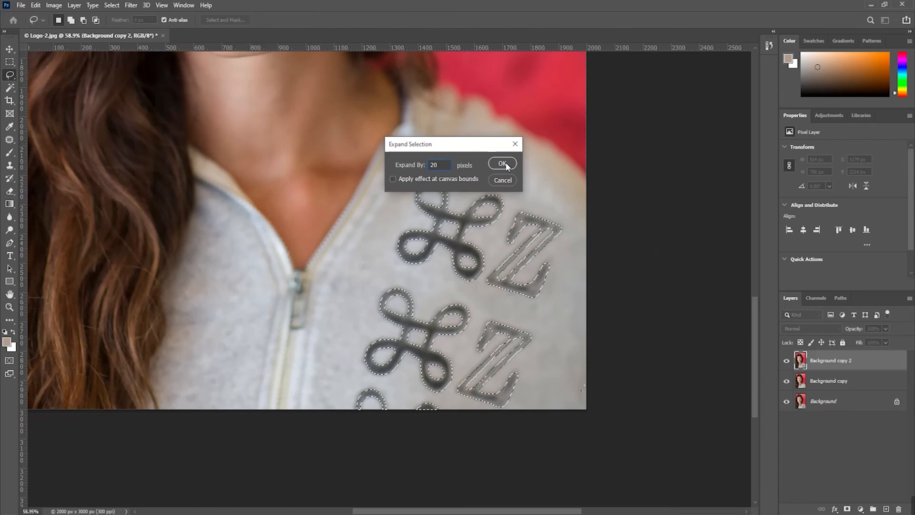
pyautogui.click(503, 164)
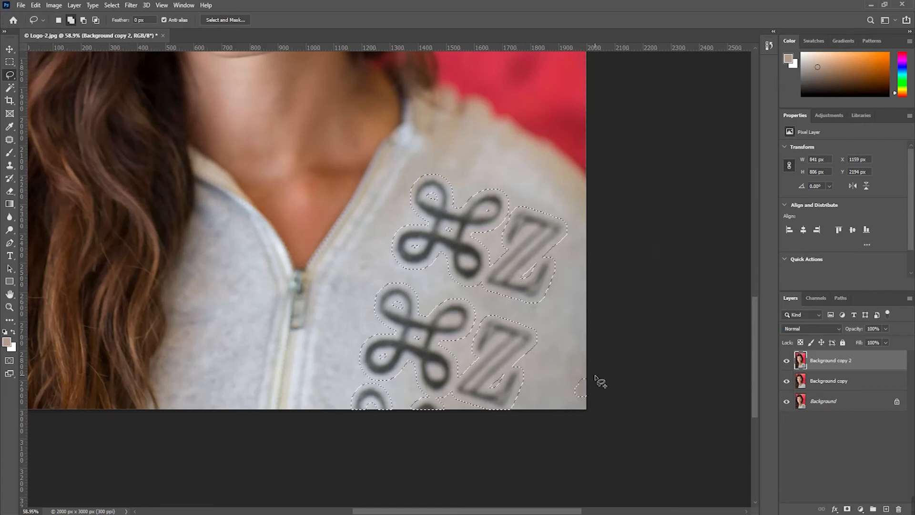
# Remove the stray selected patch at the photo's lower right corner from the selection with the Lasso tool.
pyautogui.moveTo(568, 399)
pyautogui.mouseDown()
pyautogui.moveTo(605, 404)
pyautogui.moveTo(572, 375)
pyautogui.mouseUp()
pyautogui.hotkey('ctrl', 'z')
pyautogui.moveTo(590, 407); pyautogui.dragTo(611, 418)
pyautogui.scroll(-3, 431, 363)
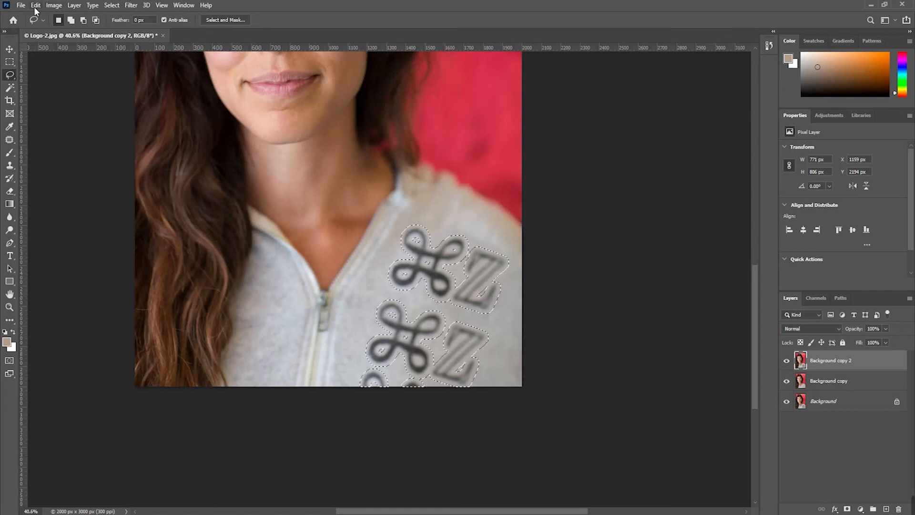
# Fill the selected logos with Content-Aware, Color Adaptation enabled, Normal mode and 100% opacity, then deselect.
pyautogui.click(36, 5)
pyautogui.click(67, 162)
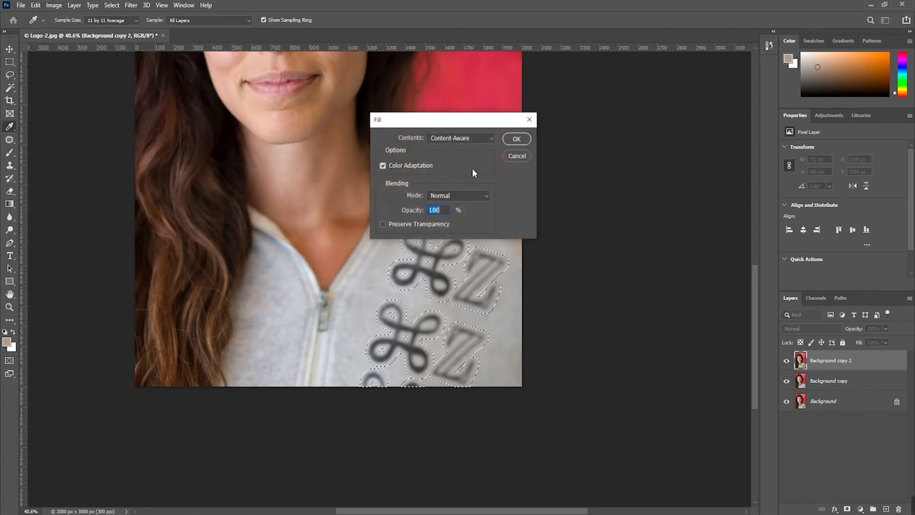
pyautogui.click(519, 139)
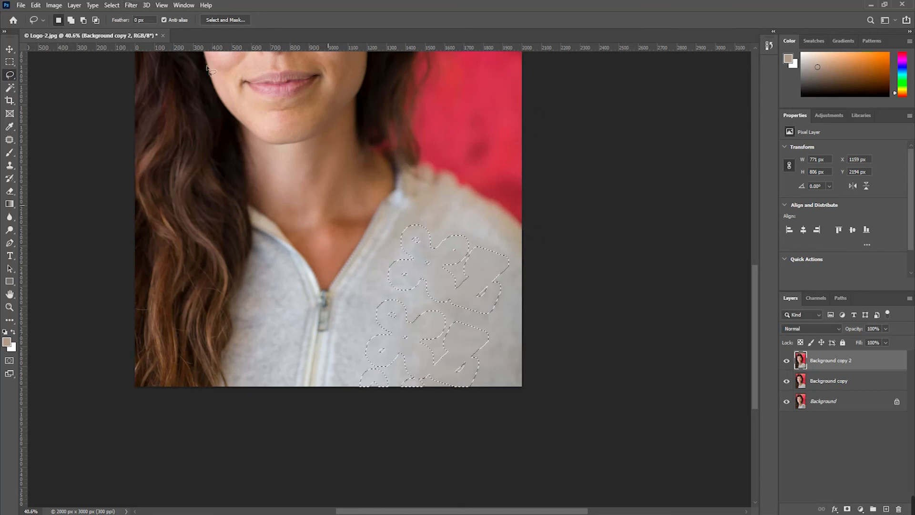
pyautogui.click(112, 5)
pyautogui.click(119, 25)
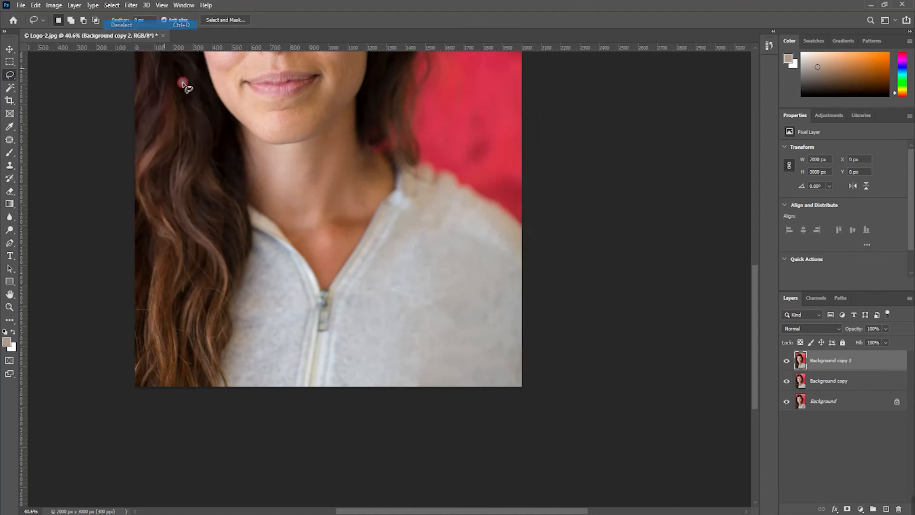
# Compare the photo before and after by toggling the Background copy 2 layer's visibility, and inspect the cleaned hoodie up close.
pyautogui.hotkey('ctrl', '0')
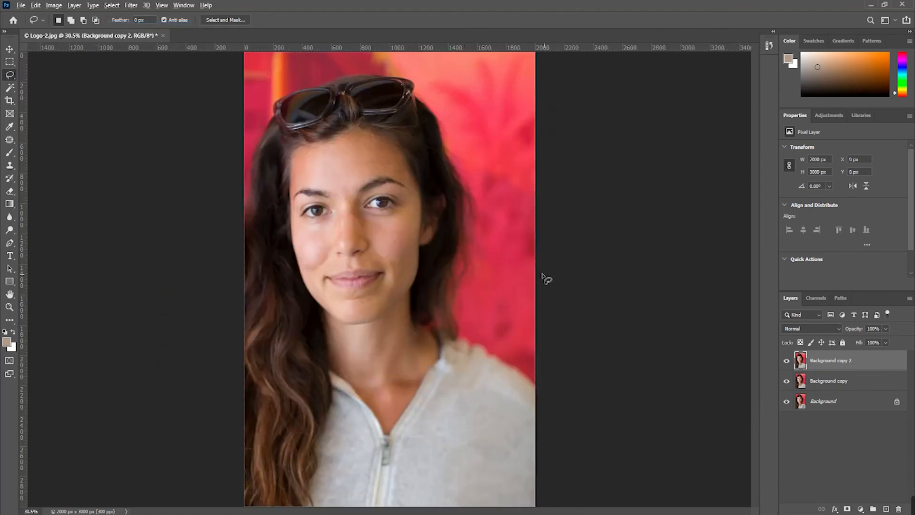
pyautogui.scroll(-3, 544, 277)
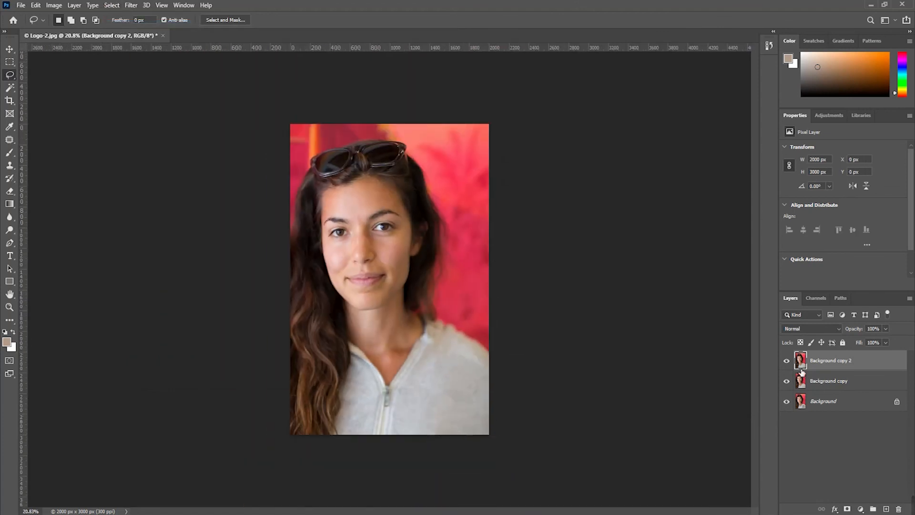
pyautogui.click(786, 360)
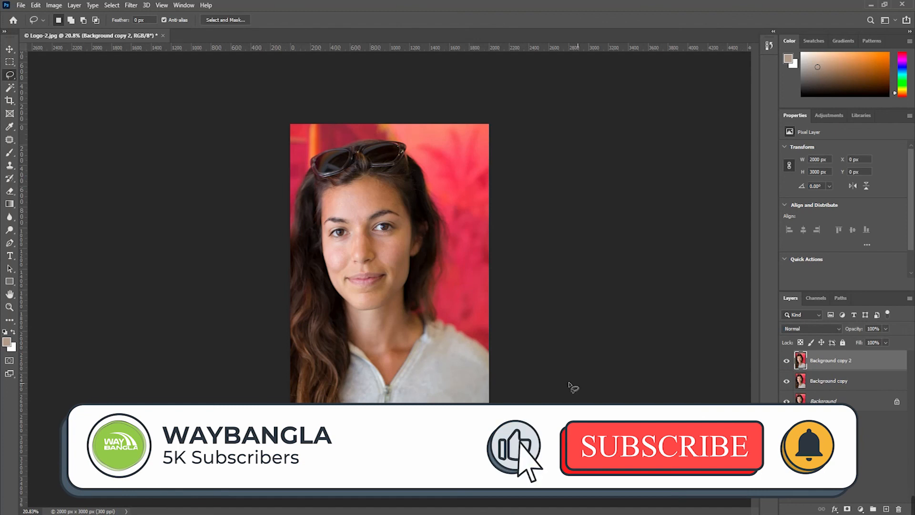
pyautogui.scroll(7, 463, 413)
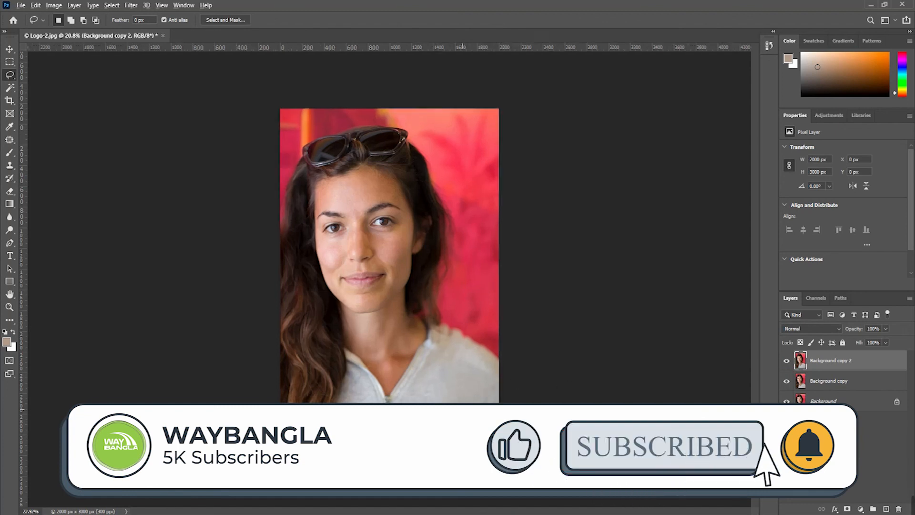
pyautogui.scroll(-2, 447, 379)
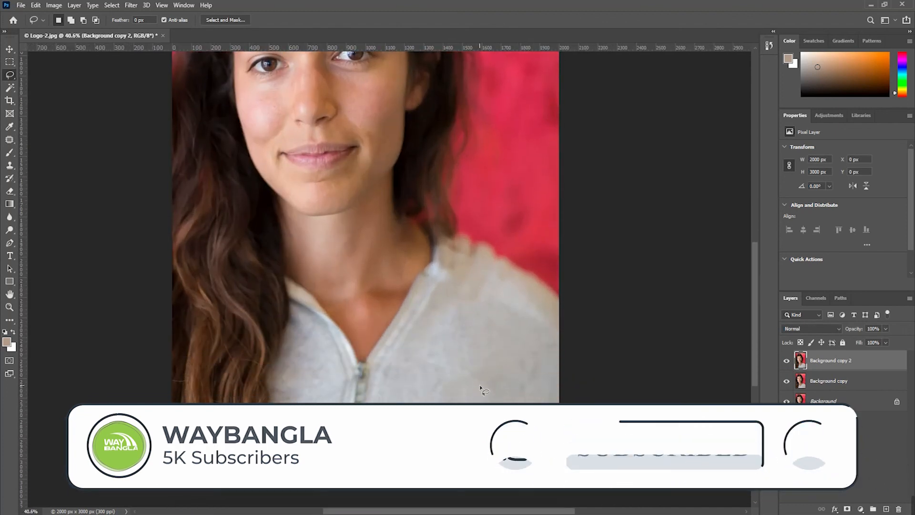
pyautogui.scroll(-4, 448, 379)
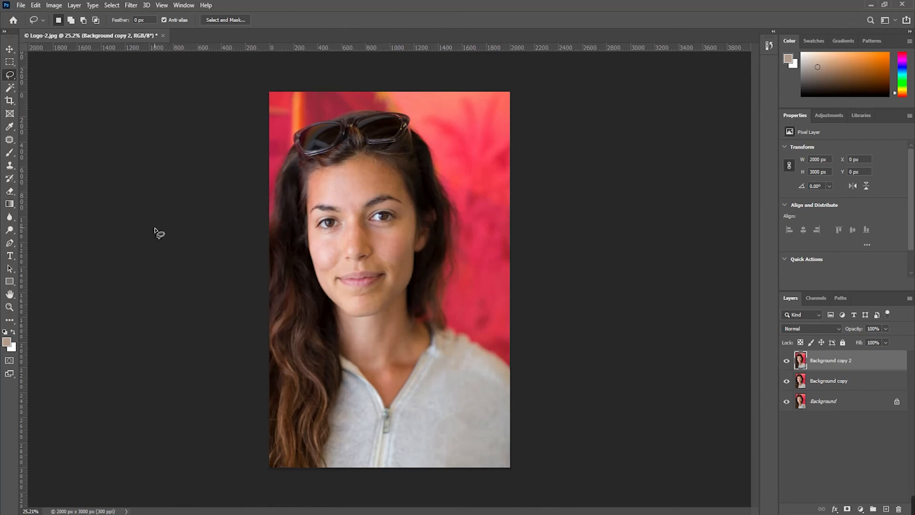
# Switch to the Move tool and leave no layer selected.
pyautogui.click(9, 51)
pyautogui.click(88, 164)
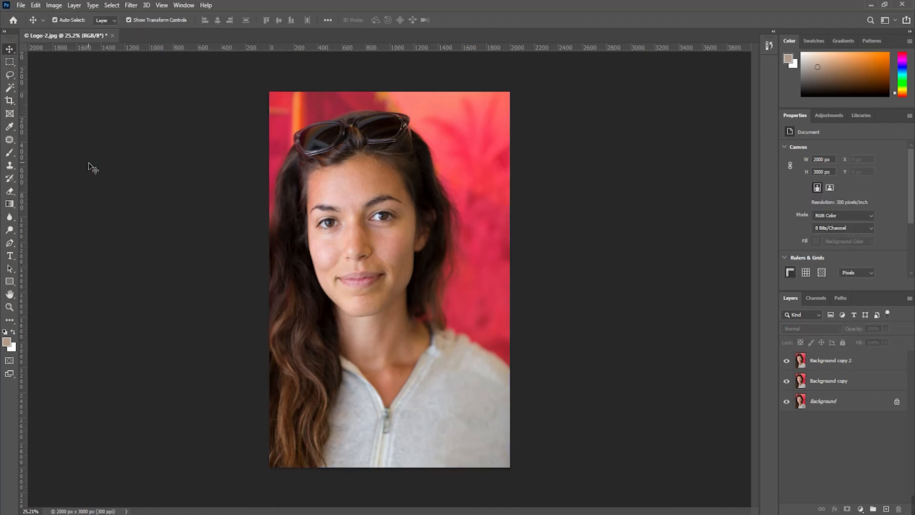